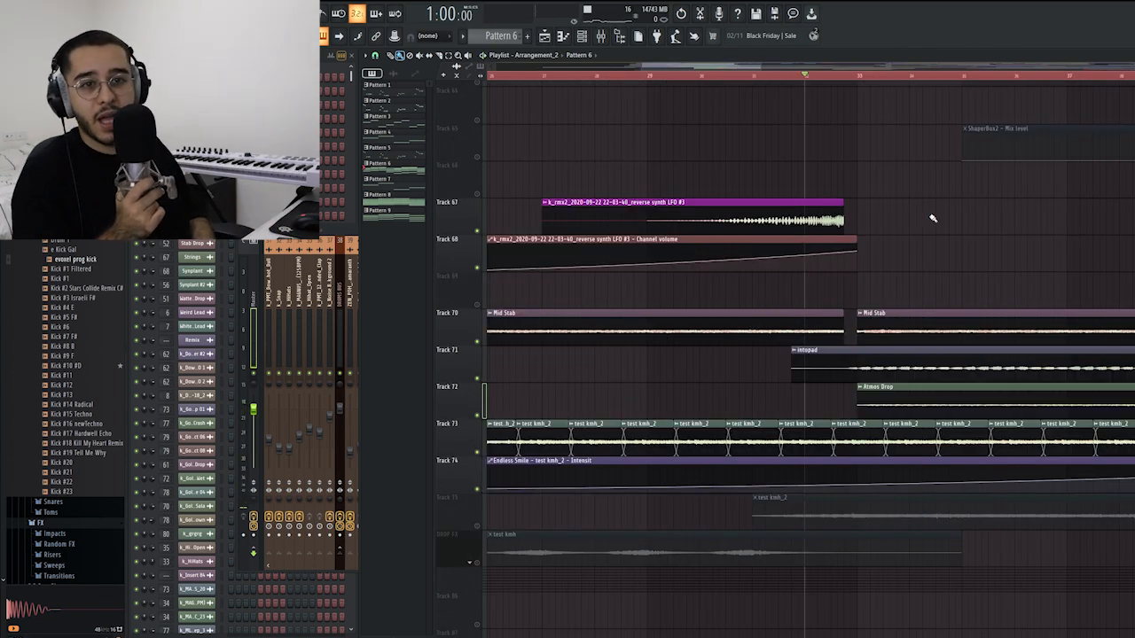
- Play the acapella with the mixer open and look over the levels across its tracks
{"action": "key", "text": "space"}
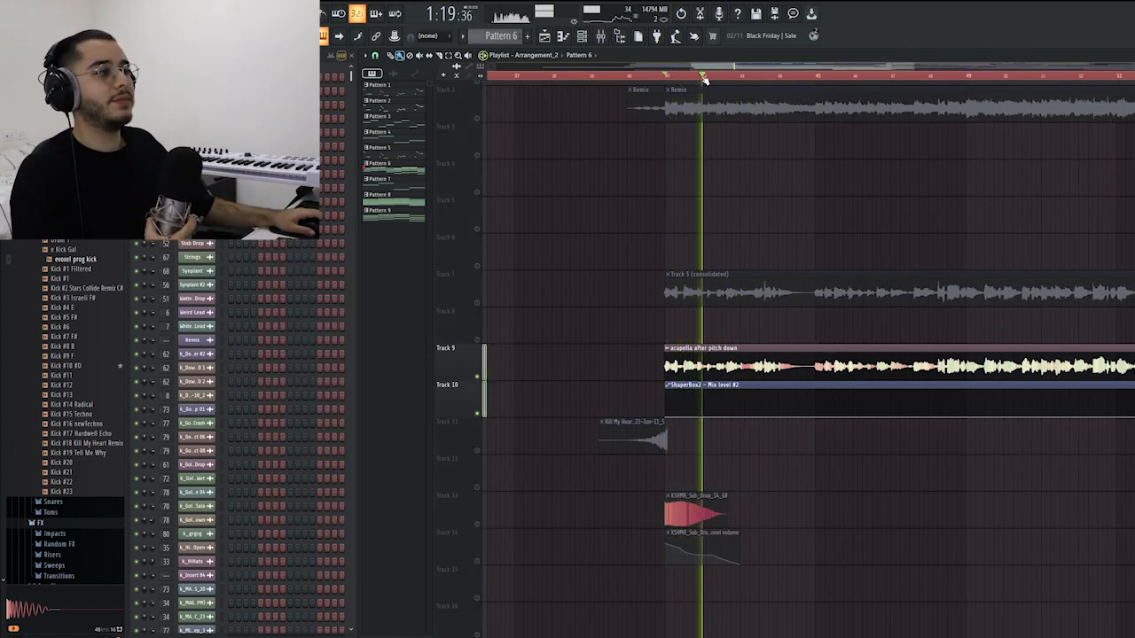
{"action": "scroll", "coordinate": [705, 80], "scroll_direction": "down", "scroll_amount": 3}
{"action": "left_click", "coordinate": [602, 36]}
{"action": "scroll", "coordinate": [325, 315], "scroll_direction": "up", "scroll_amount": 3}
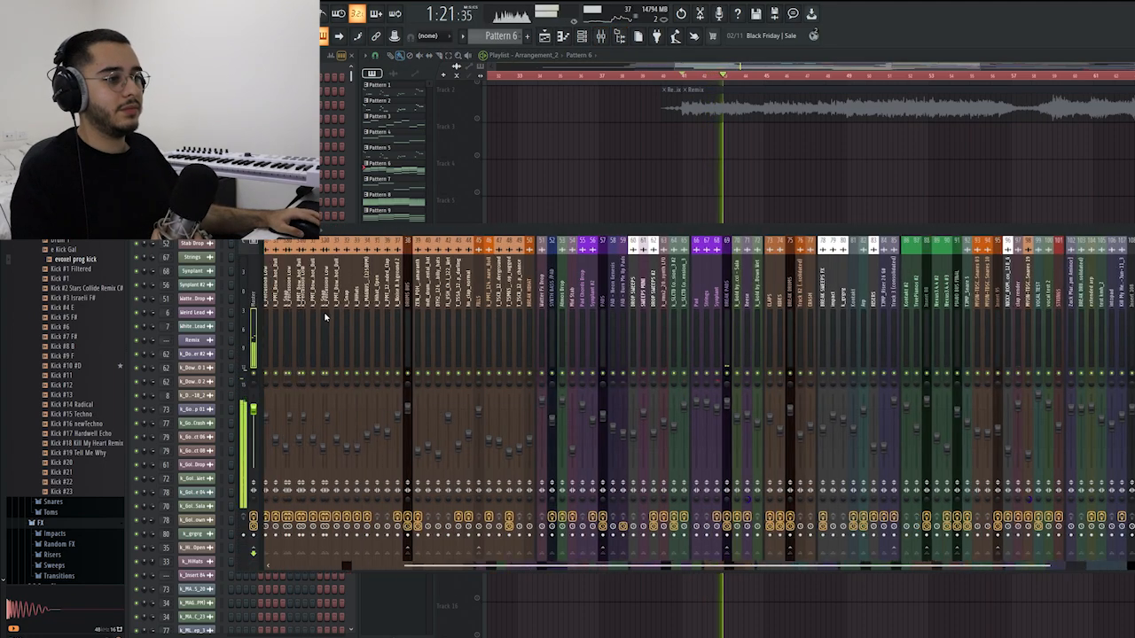
{"action": "scroll", "coordinate": [325, 311], "scroll_direction": "down", "scroll_amount": 4}
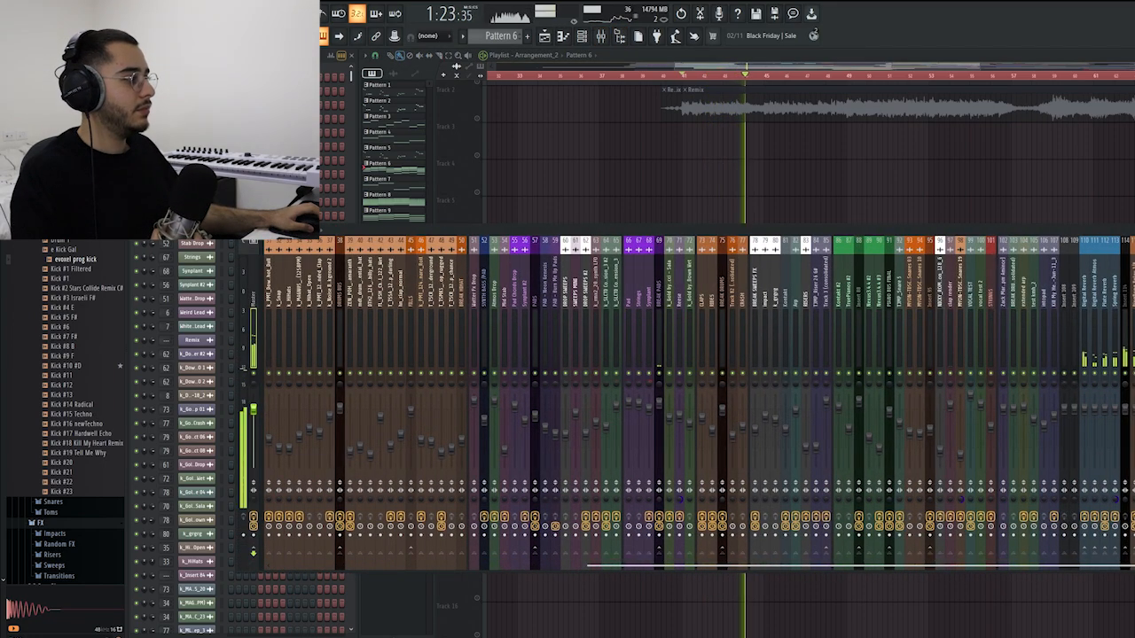
{"action": "scroll", "coordinate": [364, 339], "scroll_direction": "up", "scroll_amount": 8}
{"action": "key", "text": "space"}
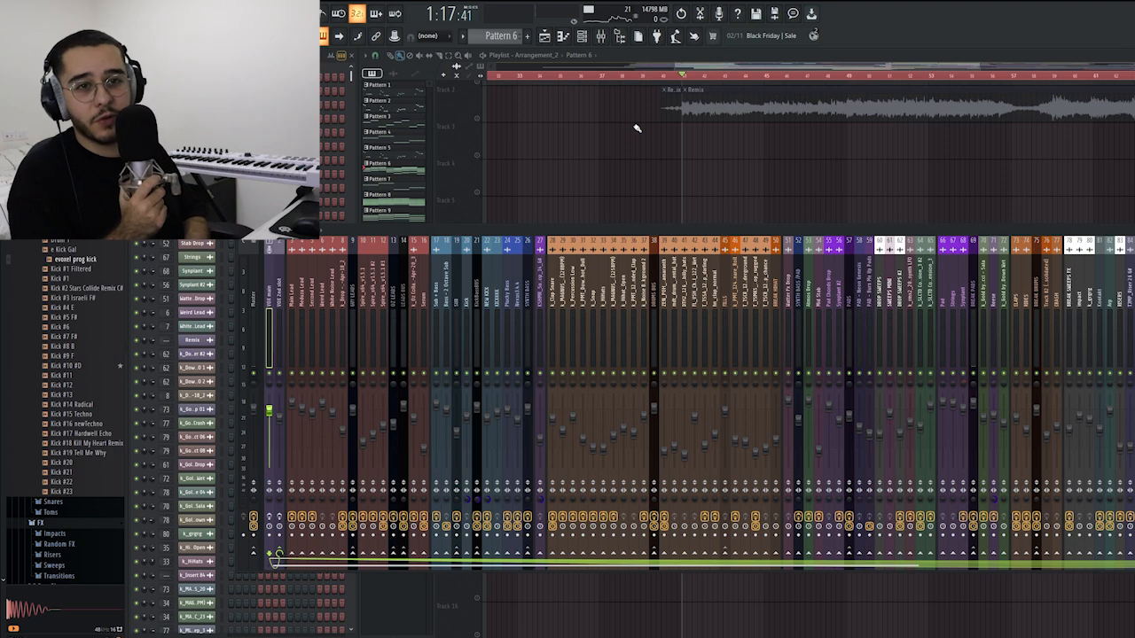
- Replay the acapella section several times and examine the signal on the VOX main track and across the other mixer tracks
{"action": "key", "text": "space"}
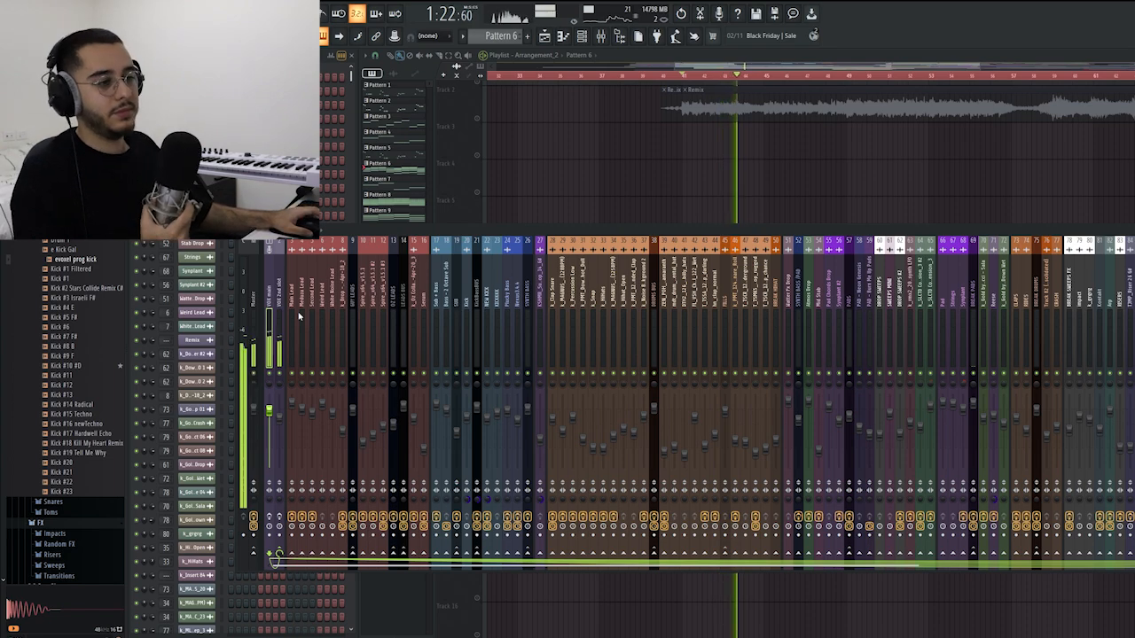
{"action": "key", "text": "space"}
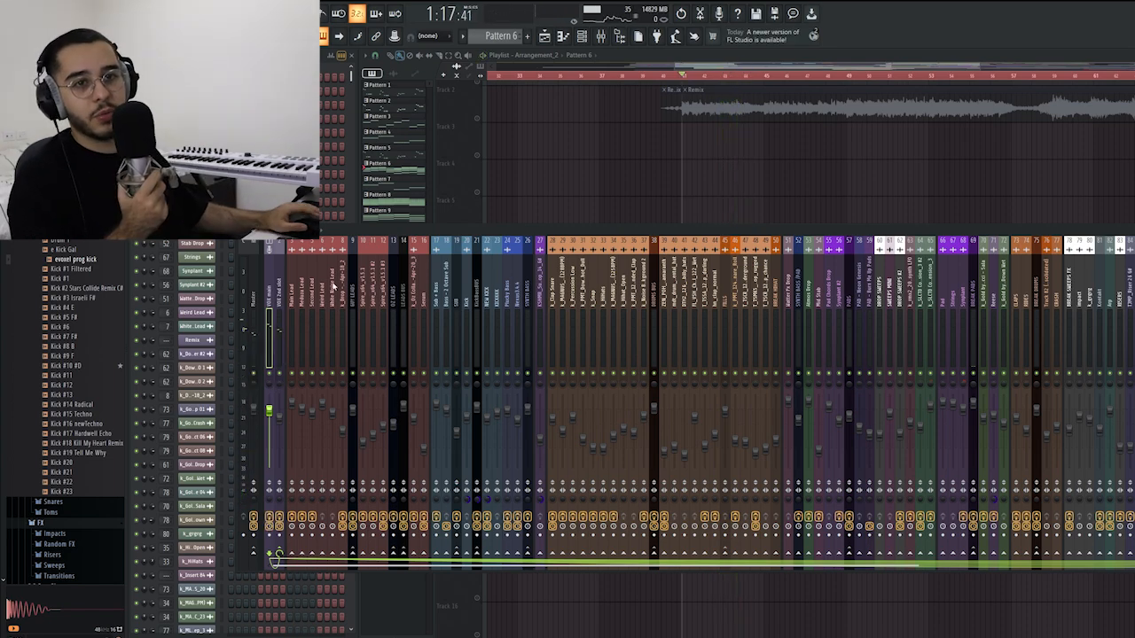
{"action": "key", "text": "space"}
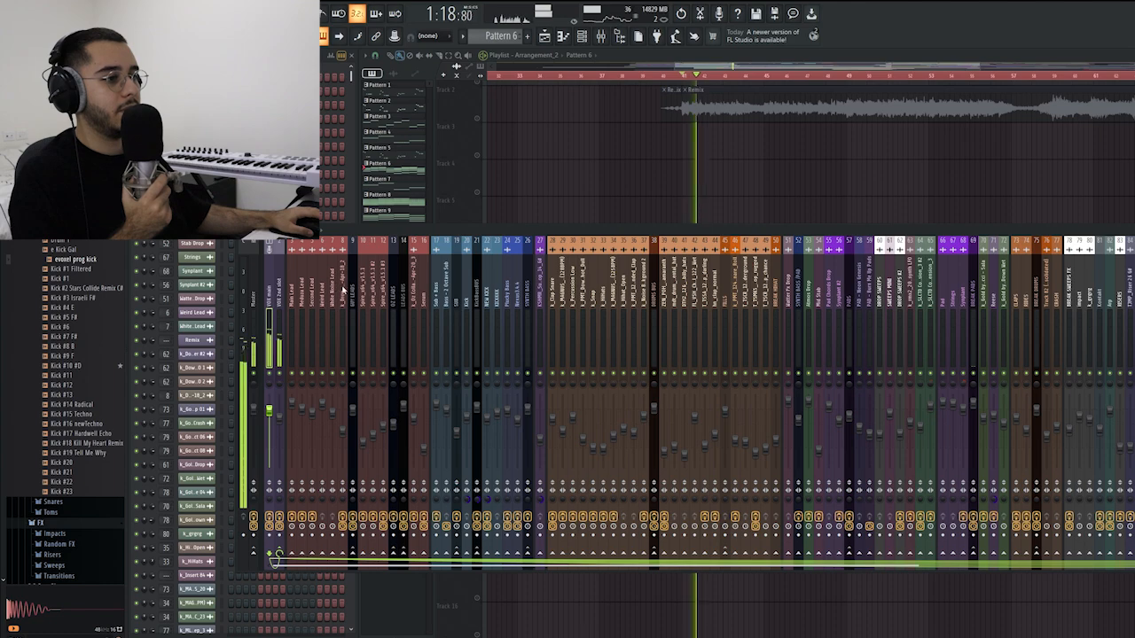
{"action": "scroll", "coordinate": [332, 317], "scroll_direction": "right", "scroll_amount": 5}
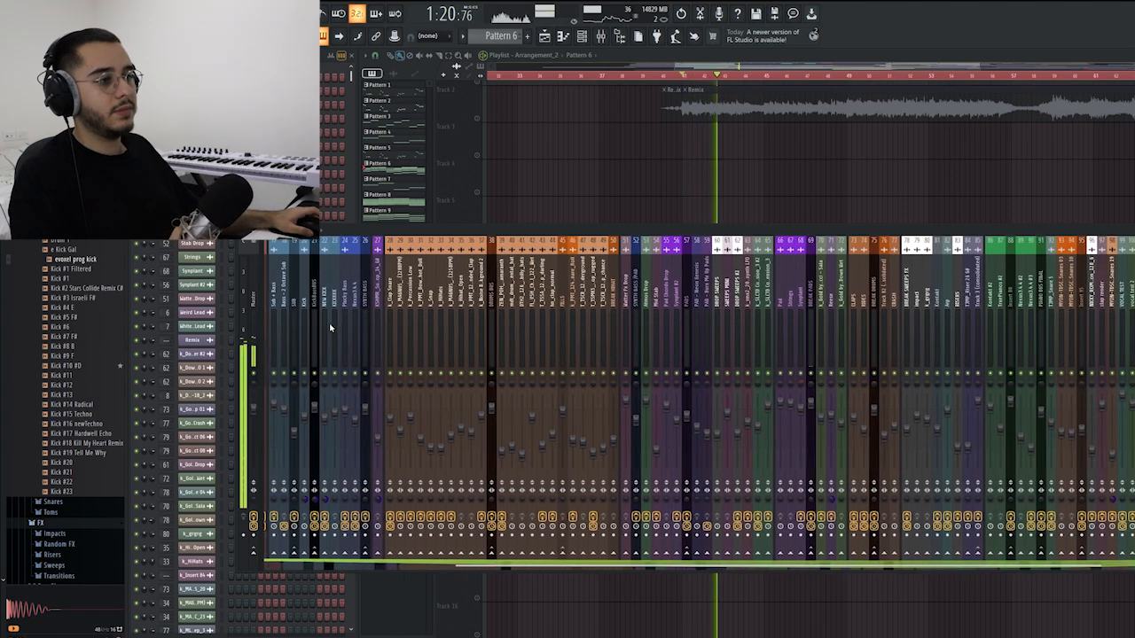
{"action": "scroll", "coordinate": [330, 321], "scroll_direction": "right", "scroll_amount": 3}
{"action": "key", "text": "space"}
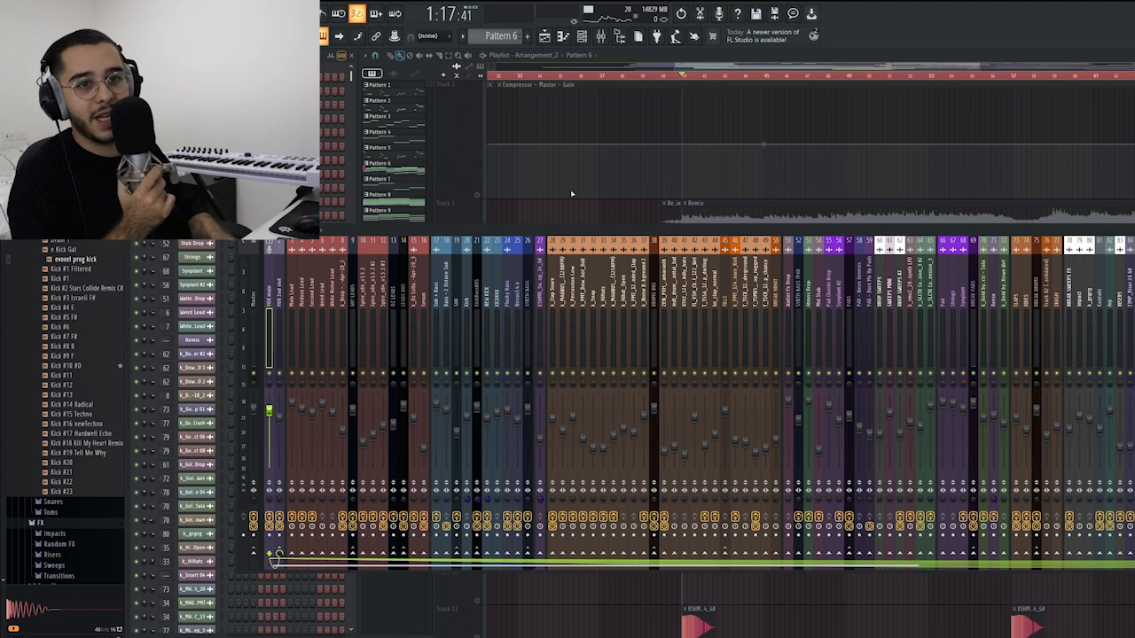
{"action": "key", "text": "space"}
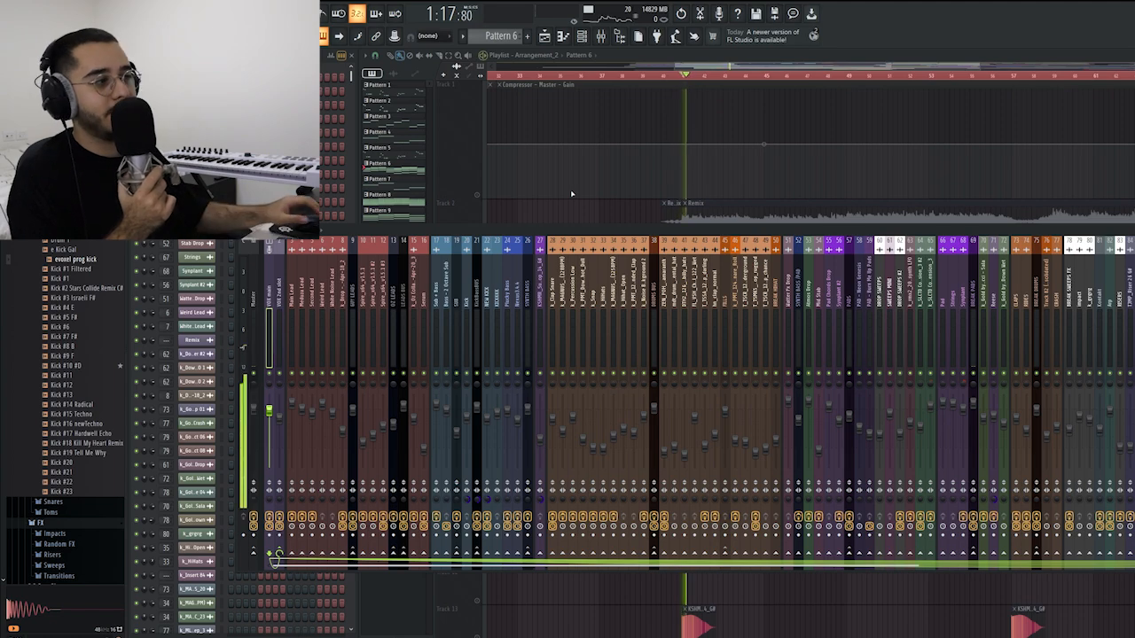
{"action": "scroll", "coordinate": [622, 291], "scroll_direction": "right", "scroll_amount": 3}
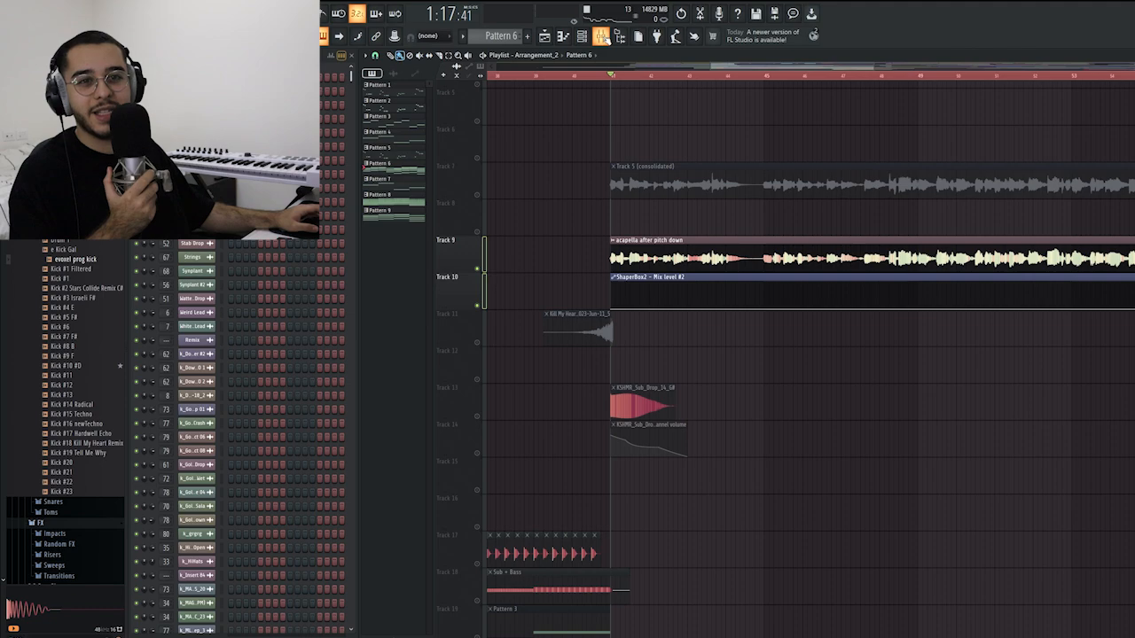
- Inspect the effect chain on the VOX main mixer track and the Digital Reverb send
{"action": "key", "text": "F9"}
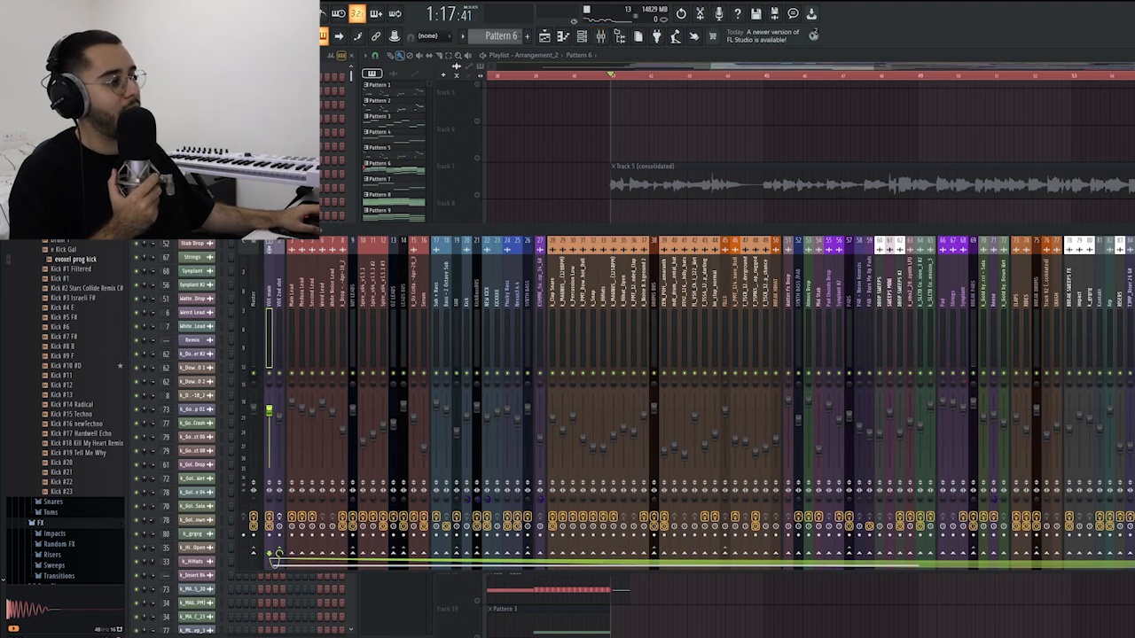
{"action": "key", "text": "Escape"}
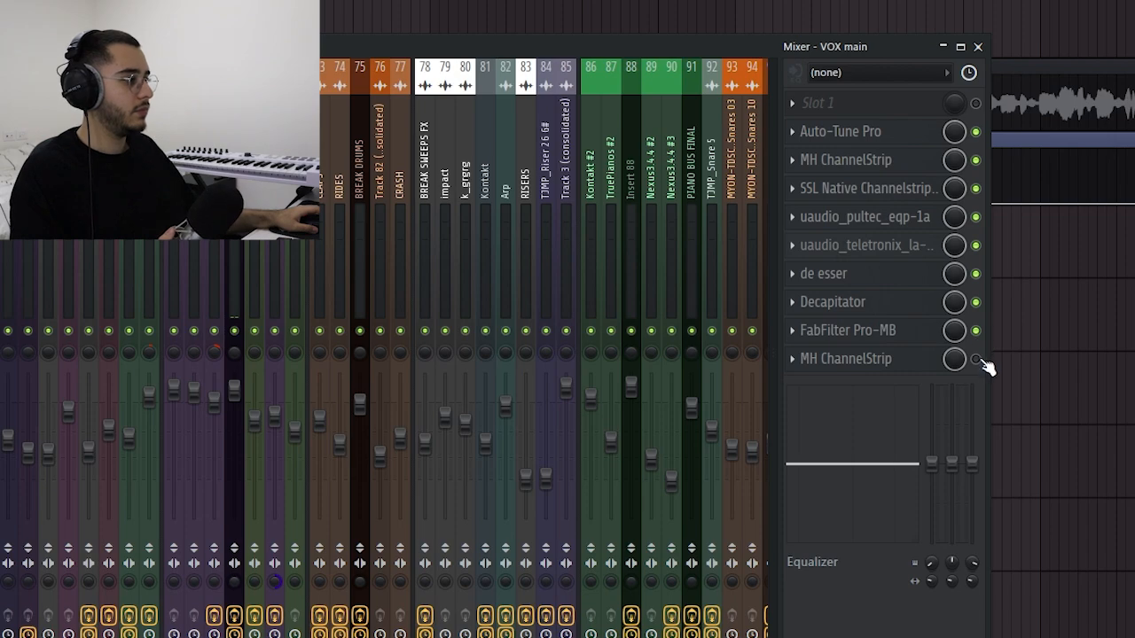
{"action": "key", "text": "Right"}
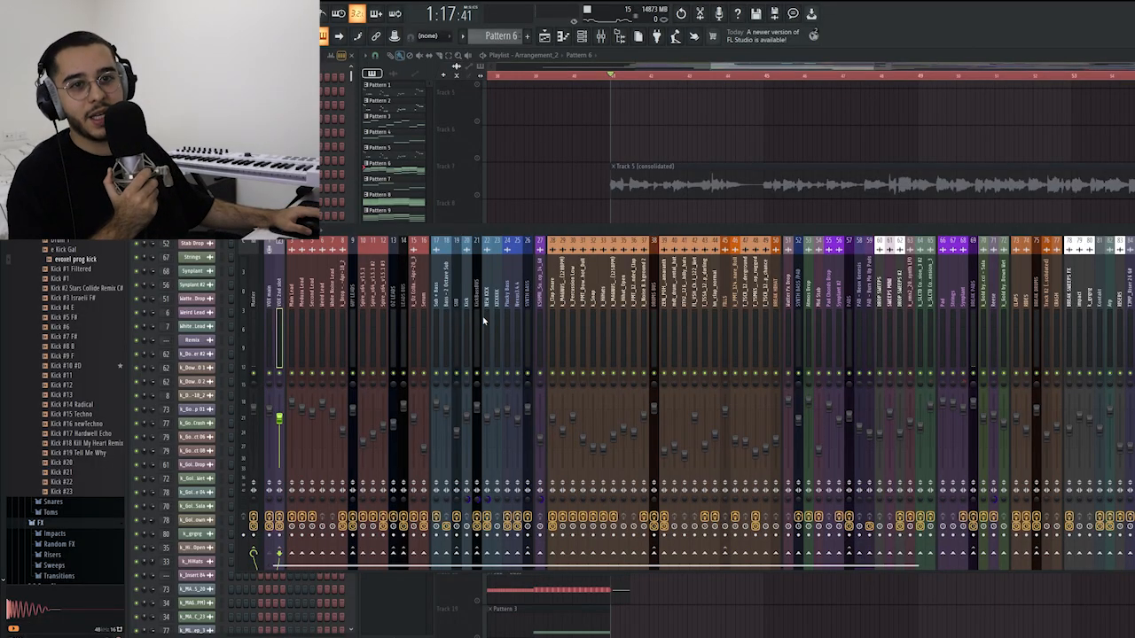
{"action": "scroll", "coordinate": [483, 321], "scroll_direction": "right", "scroll_amount": 5}
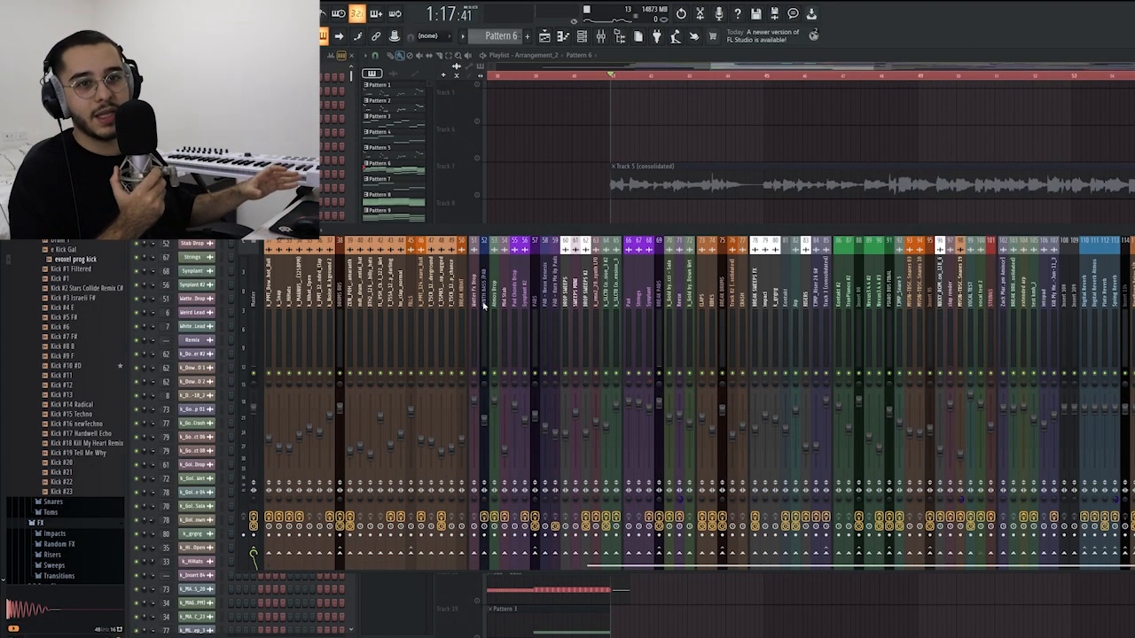
{"action": "scroll", "coordinate": [521, 301], "scroll_direction": "left", "scroll_amount": 5}
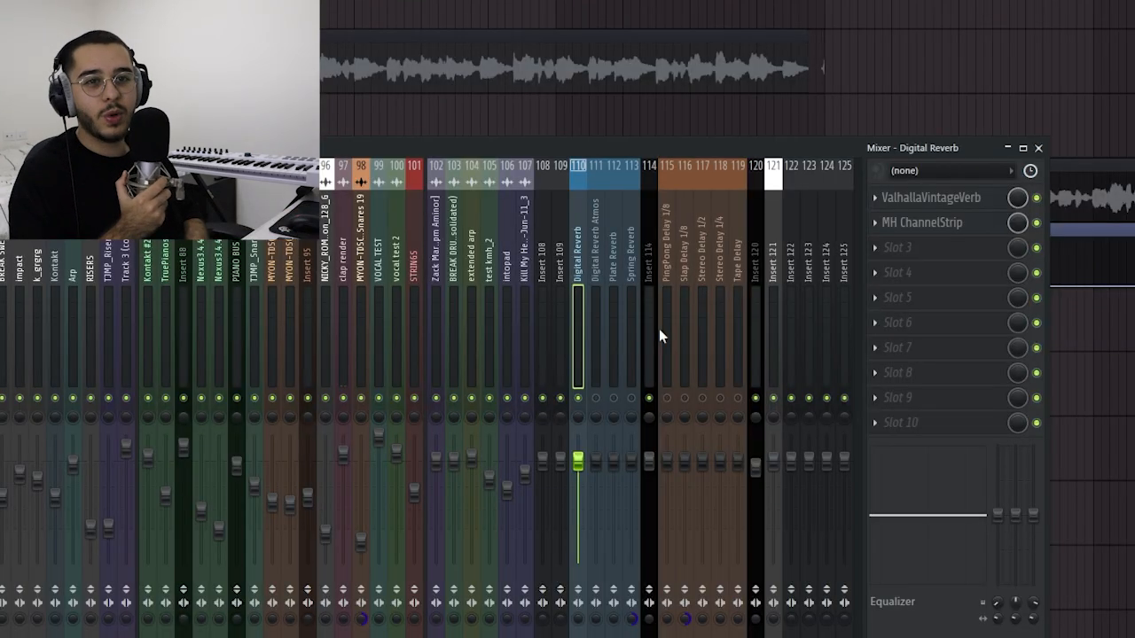
- Play the vocal and audition the Digital Reverb, Digital Reverb Atmos, Plate Reverb and Spring Reverb sends one at a time
{"action": "key", "text": "space"}
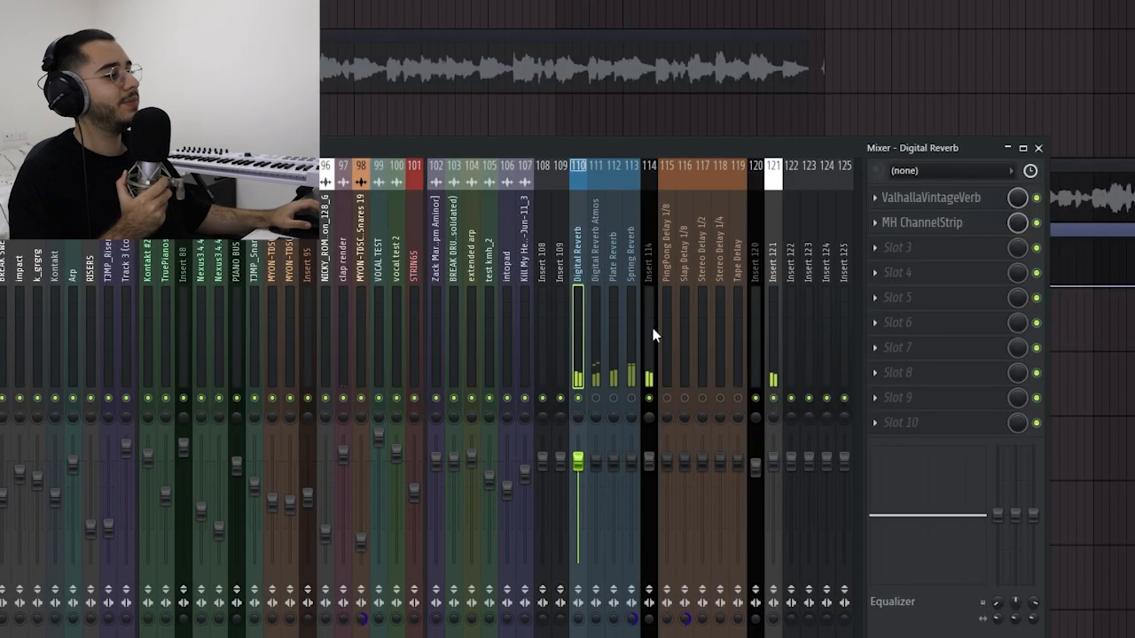
{"action": "left_click", "coordinate": [596, 379]}
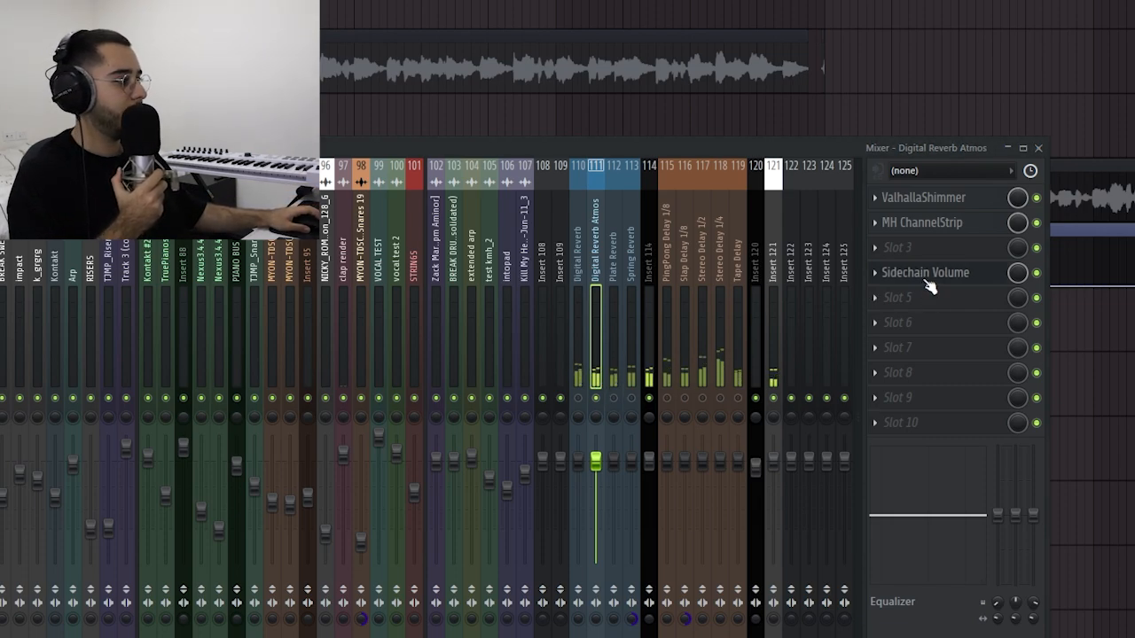
{"action": "left_click", "coordinate": [614, 355]}
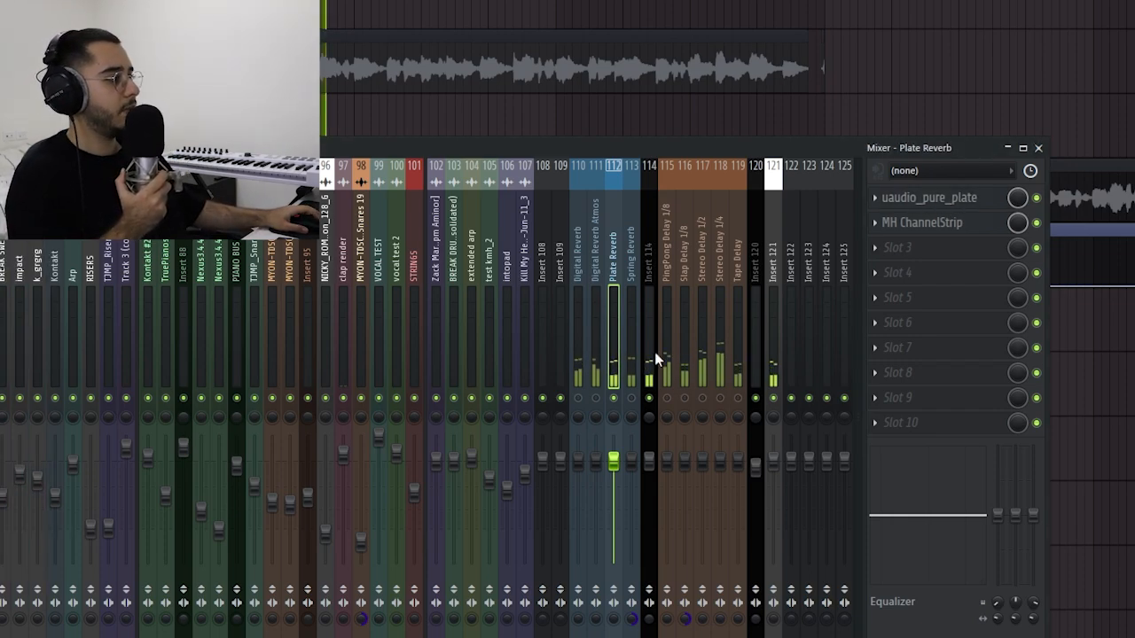
{"action": "left_click", "coordinate": [634, 396]}
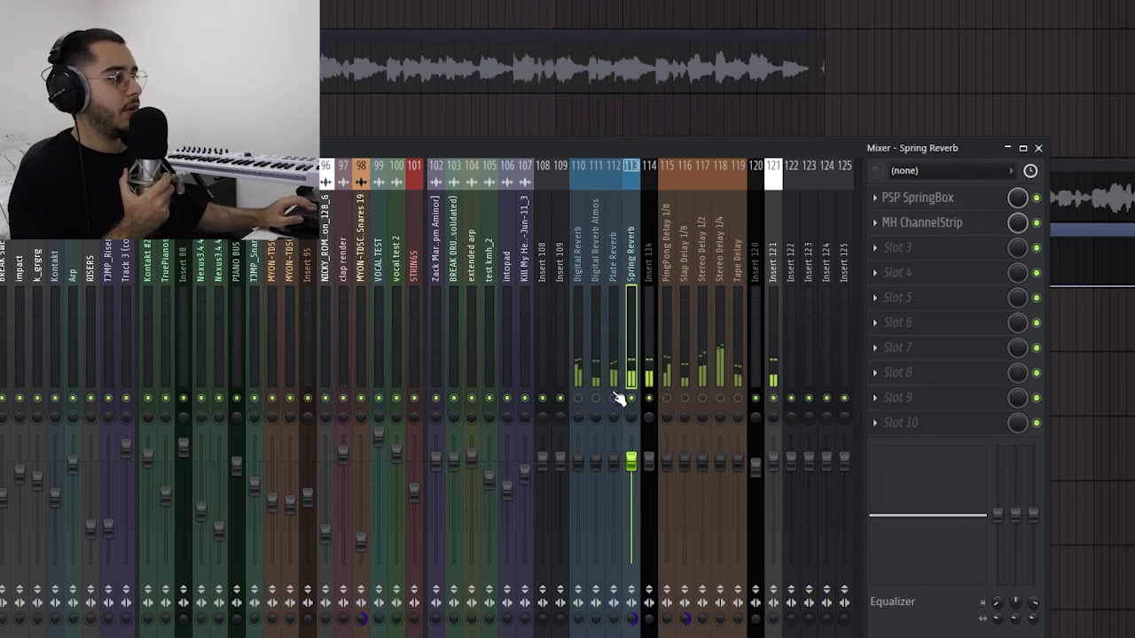
- Enable all four reverb sends, mixer tracks 110 to 113, and play the vocal through them together
{"action": "left_click", "coordinate": [593, 338]}
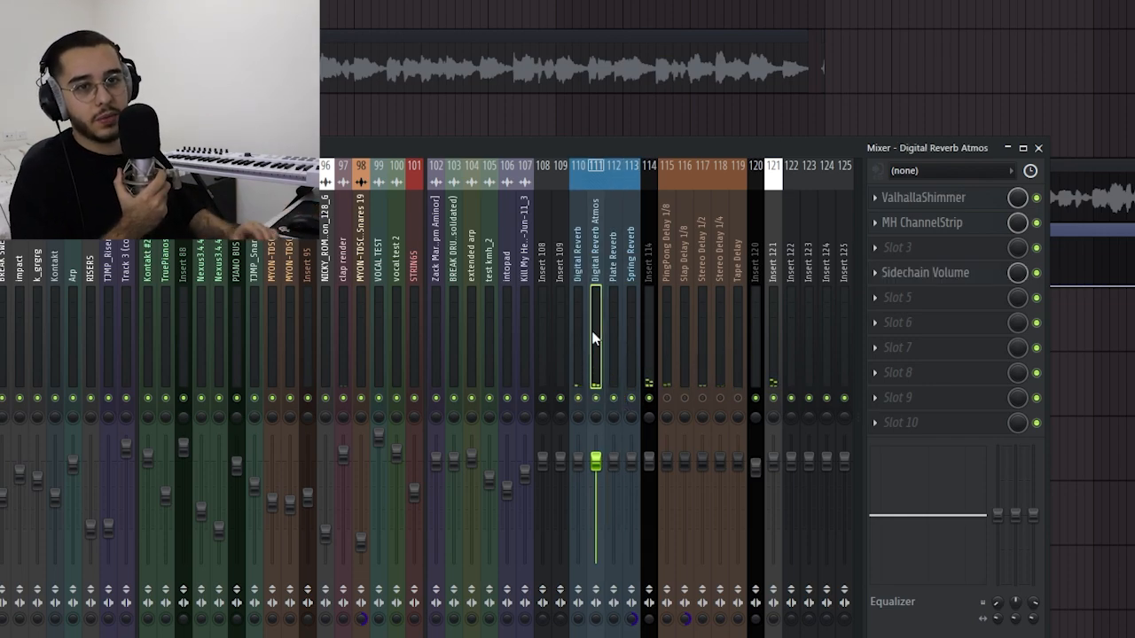
{"action": "left_click", "coordinate": [771, 343]}
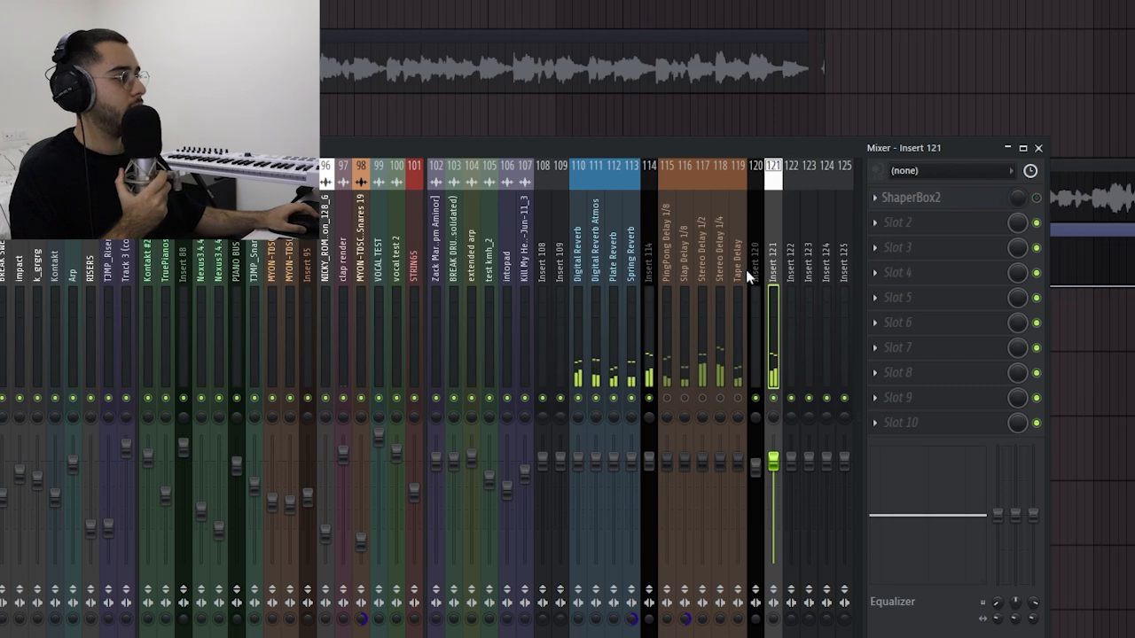
{"action": "left_click", "coordinate": [632, 350]}
{"action": "left_click", "coordinate": [582, 354]}
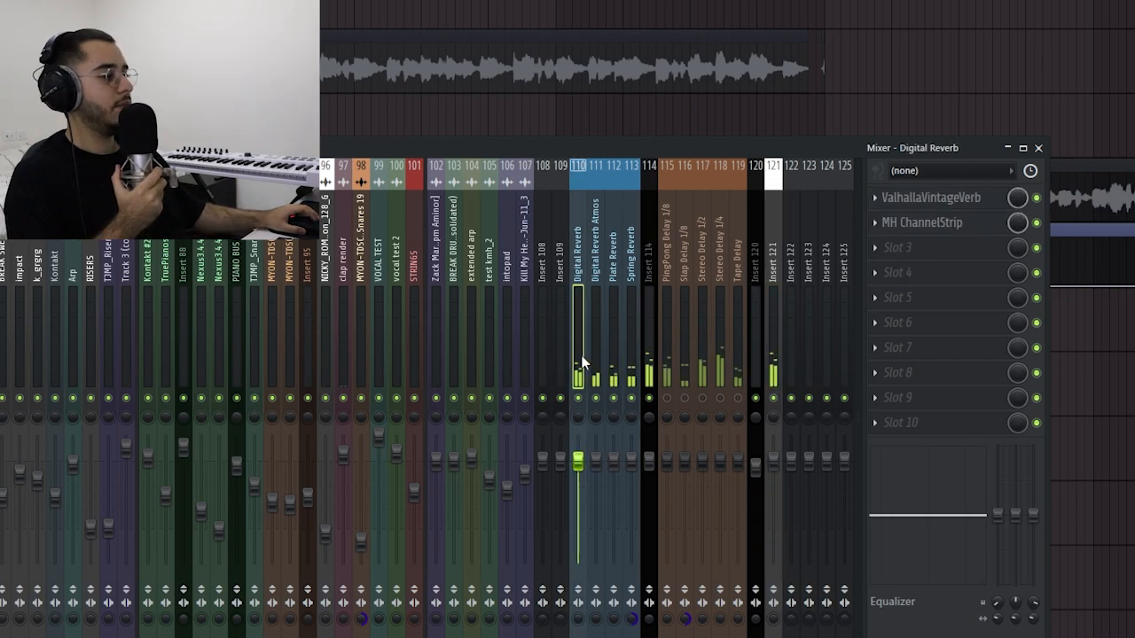
- Mute the Insert 114 reverb bus and enable the PingPong Delay 1/8 send
{"action": "left_click", "coordinate": [641, 344]}
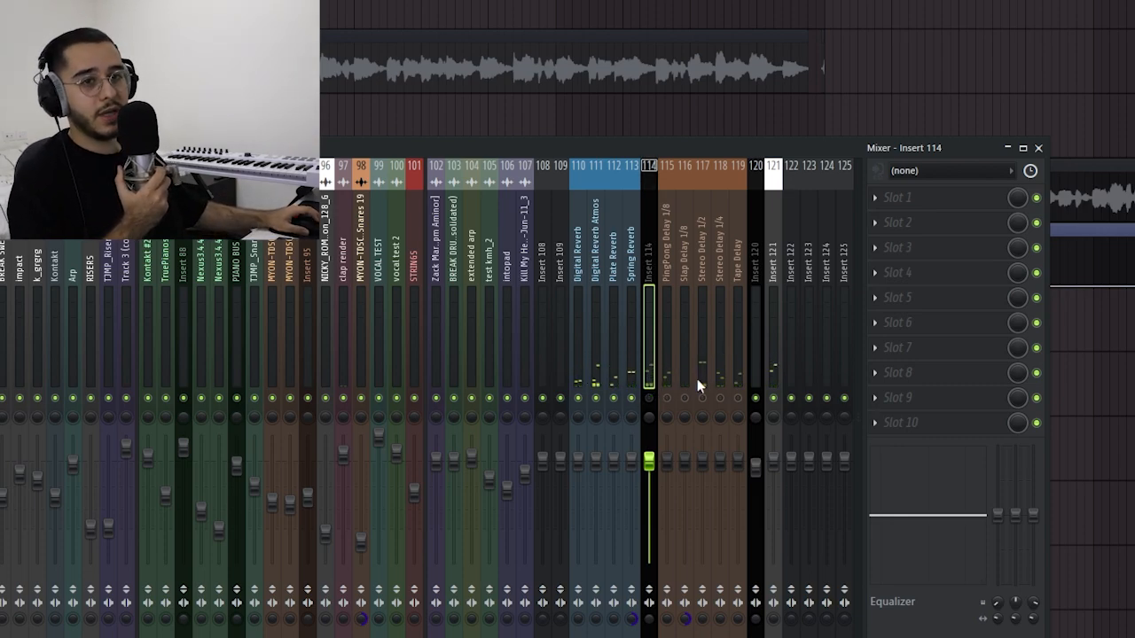
{"action": "left_click", "coordinate": [774, 401]}
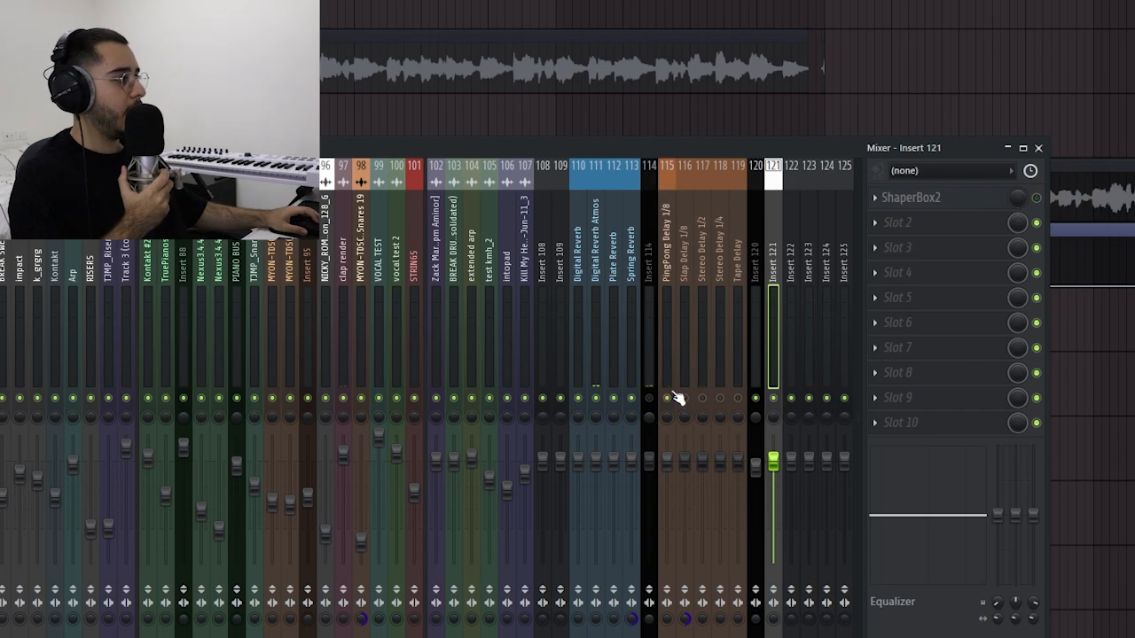
{"action": "left_click", "coordinate": [676, 398]}
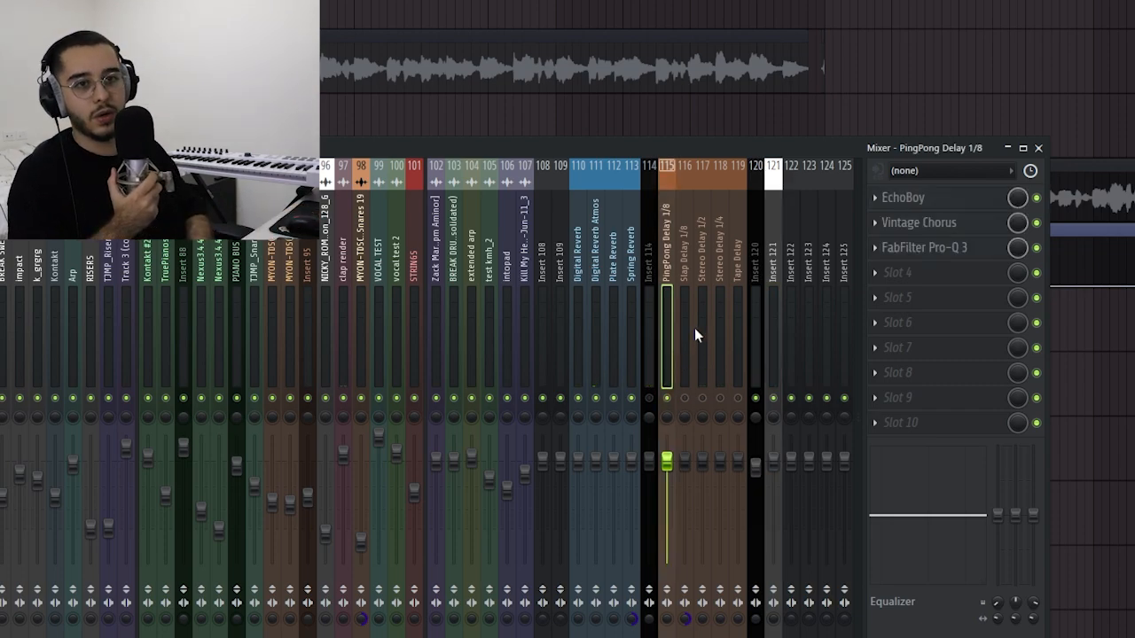
- Play the vocal and audition the Slap Delay 1/8, Stereo Delay 1/2, Stereo Delay 1/4 and Tape Delay sends in turn
{"action": "key", "text": "space"}
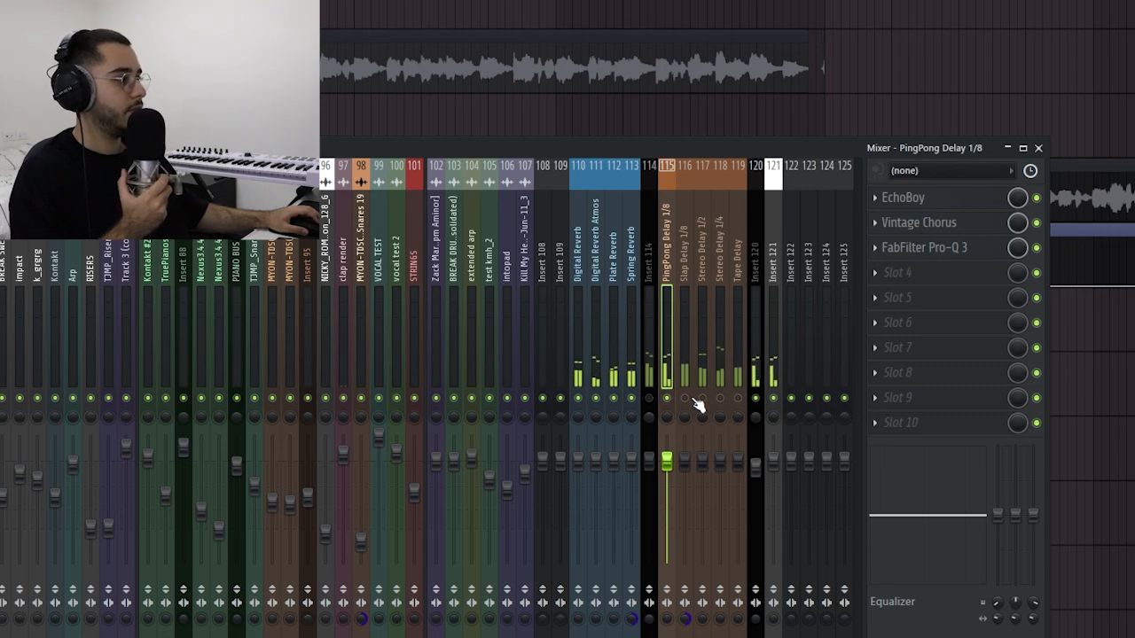
{"action": "left_click", "coordinate": [683, 381]}
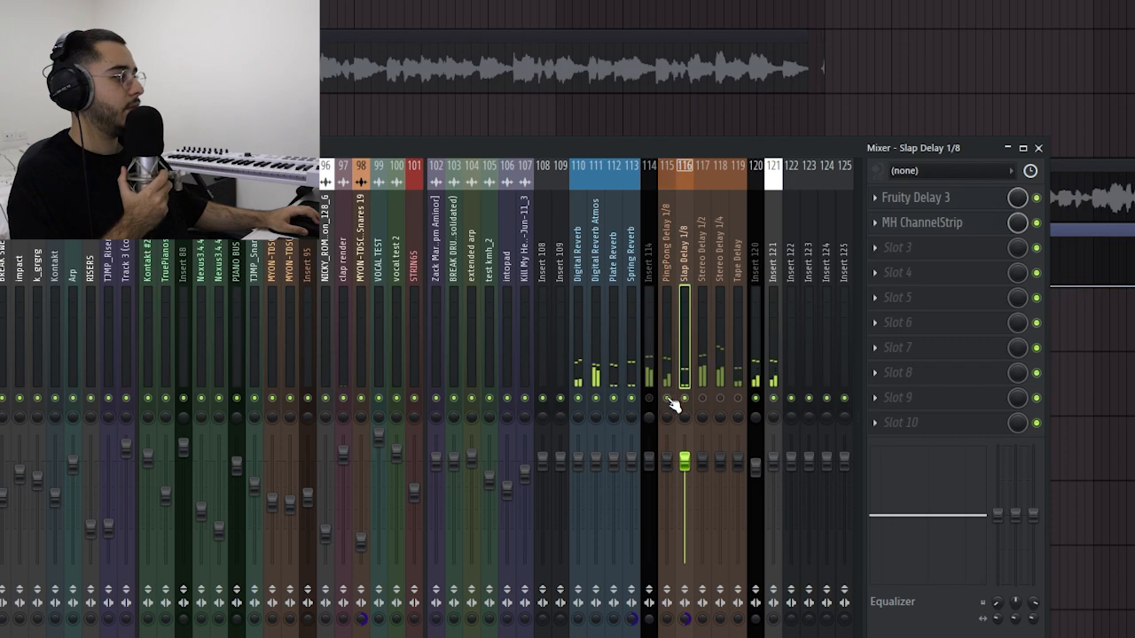
{"action": "left_click", "coordinate": [703, 395]}
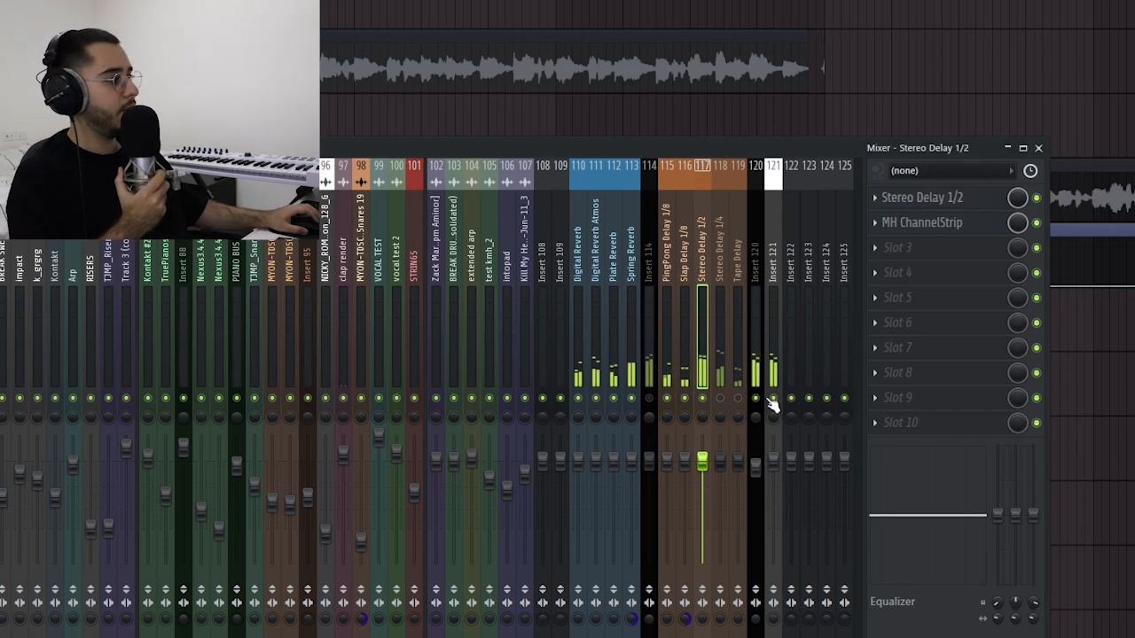
{"action": "left_click", "coordinate": [720, 376]}
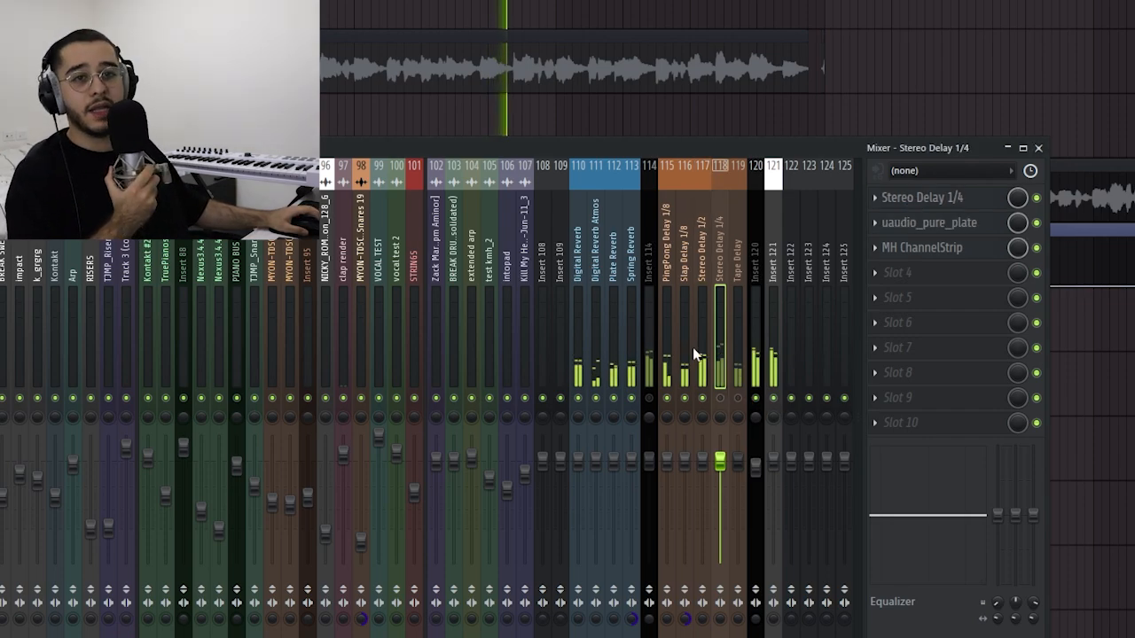
{"action": "left_click", "coordinate": [737, 400]}
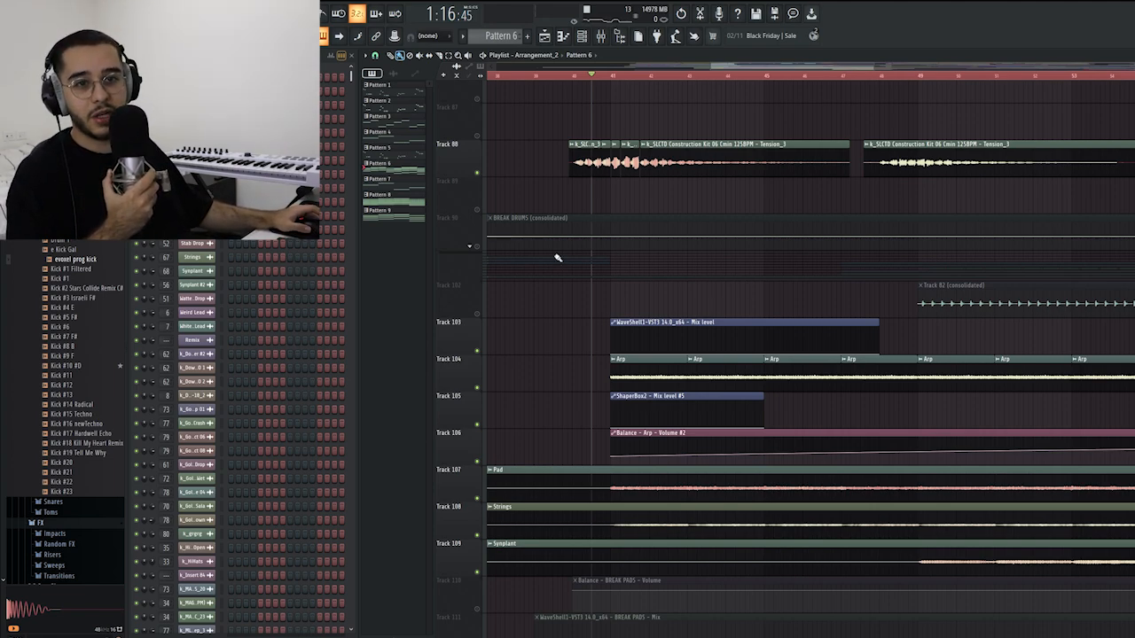
- Play the break and unmute playlist tracks 110 and 111 holding the BREAK PADS volume and mix automation
{"action": "key", "text": "space"}
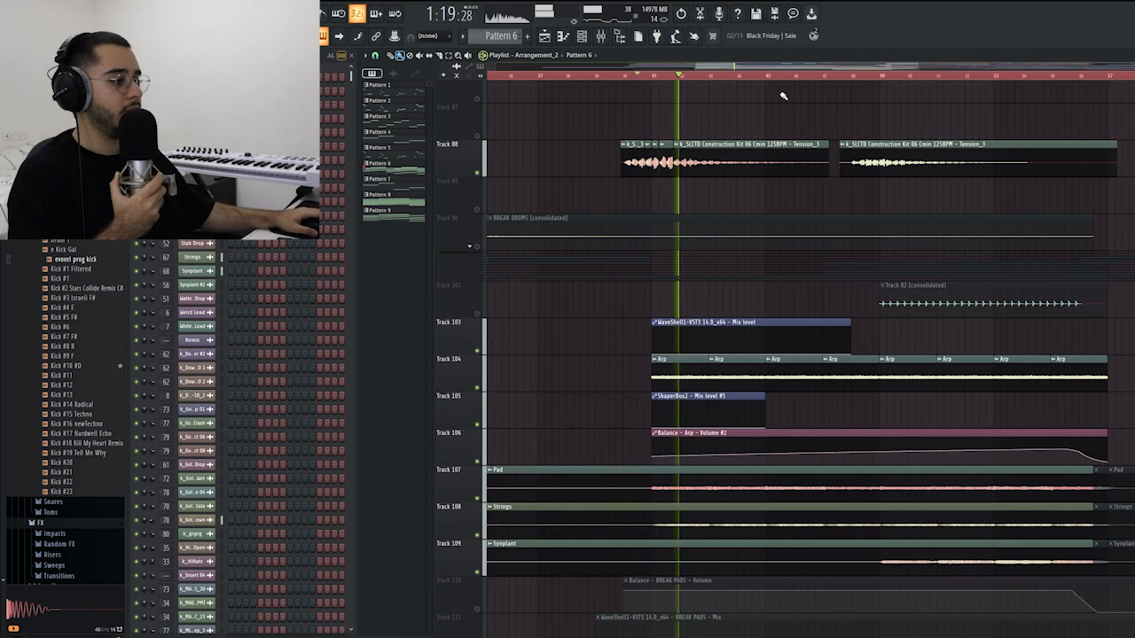
{"action": "scroll", "coordinate": [912, 246], "scroll_direction": "down", "scroll_amount": 6}
{"action": "left_click", "coordinate": [476, 391]}
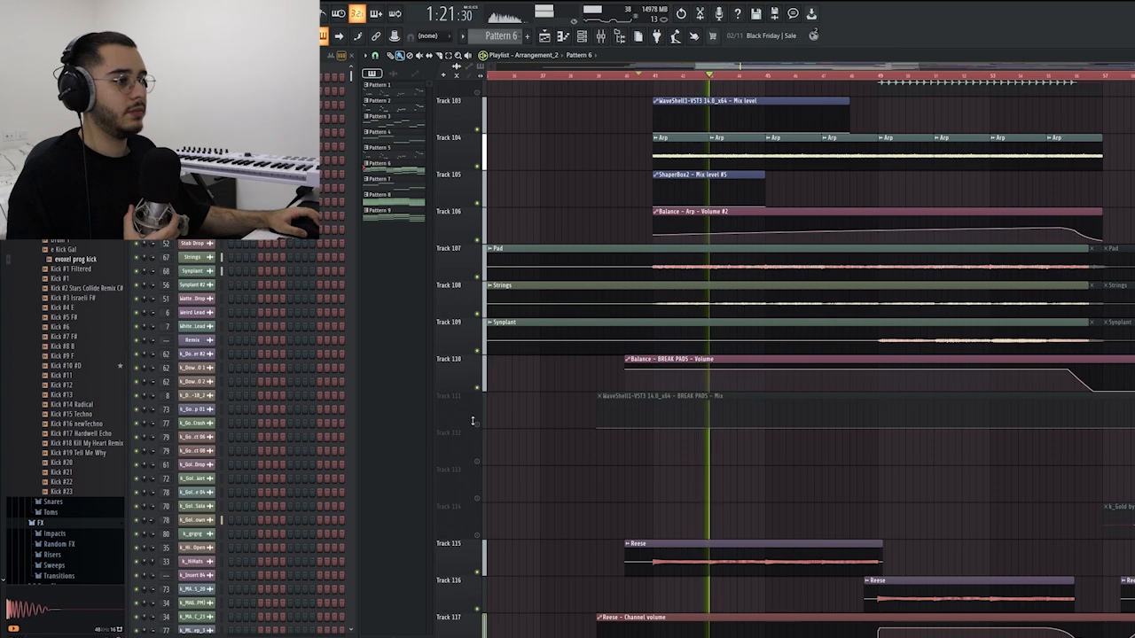
{"action": "left_click", "coordinate": [476, 427]}
{"action": "scroll", "coordinate": [593, 413], "scroll_direction": "down", "scroll_amount": 7}
{"action": "scroll", "coordinate": [593, 418], "scroll_direction": "down", "scroll_amount": 8}
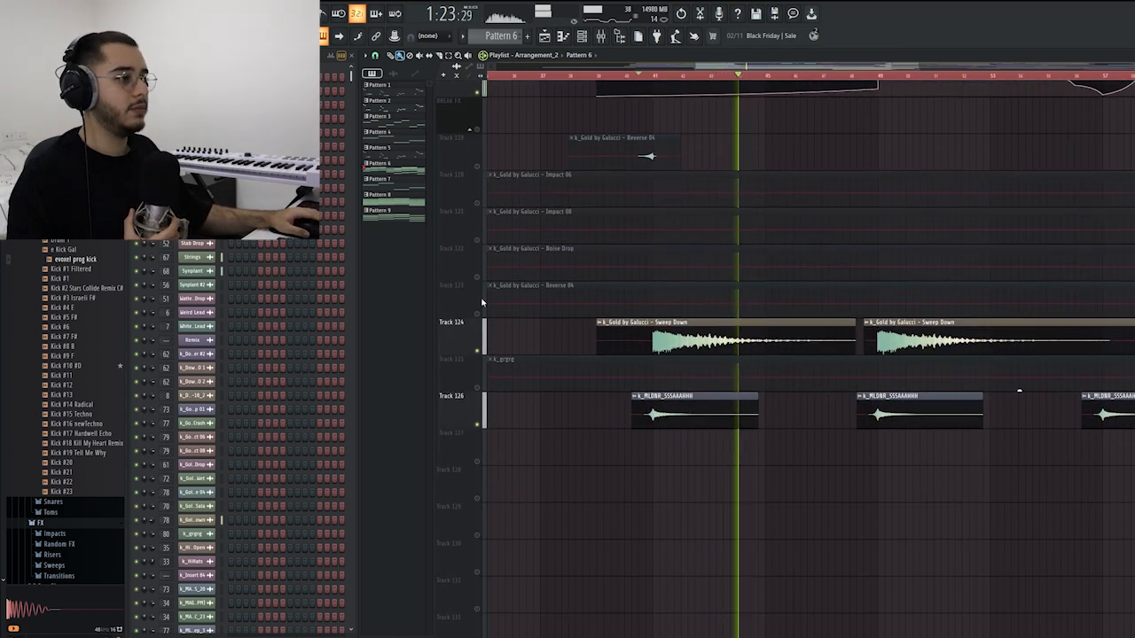
{"action": "scroll", "coordinate": [680, 335], "scroll_direction": "up", "scroll_amount": 13}
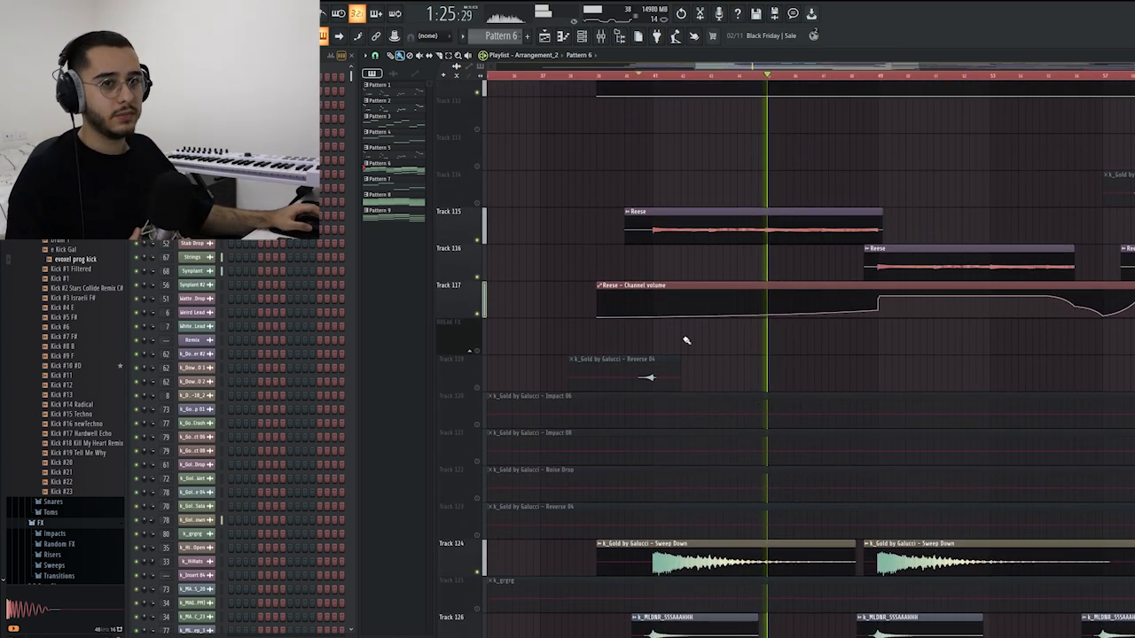
- Unmute the BREAK DRUMS group, playlist tracks 90 to 102, while the break plays
{"action": "scroll", "coordinate": [684, 340], "scroll_direction": "up", "scroll_amount": 20}
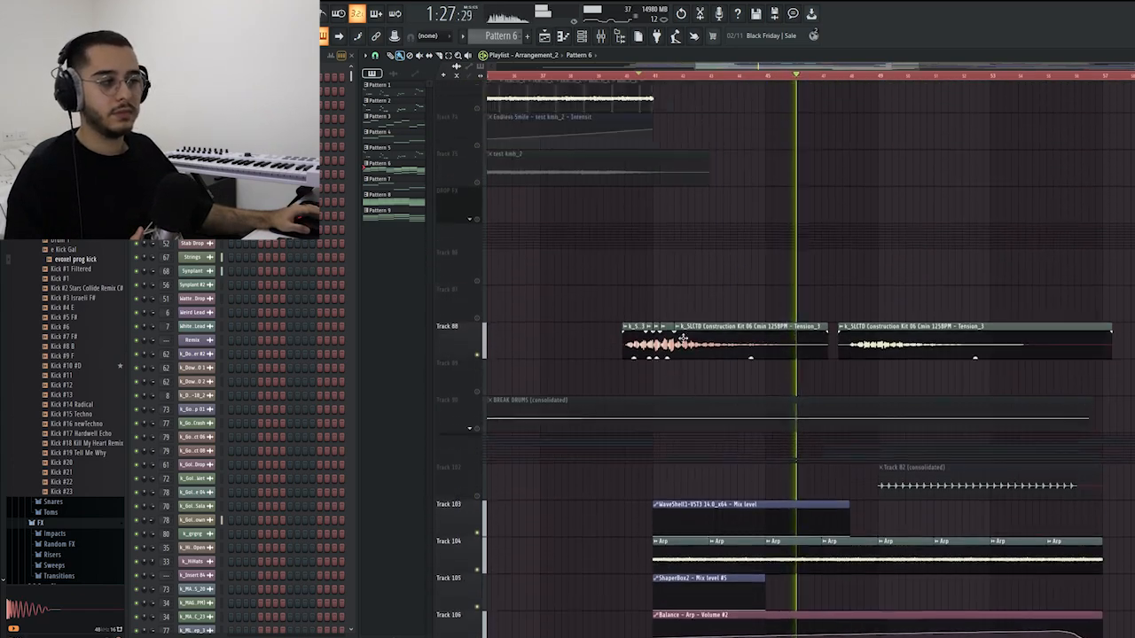
{"action": "scroll", "coordinate": [622, 413], "scroll_direction": "down", "scroll_amount": 4}
{"action": "left_click", "coordinate": [471, 394]}
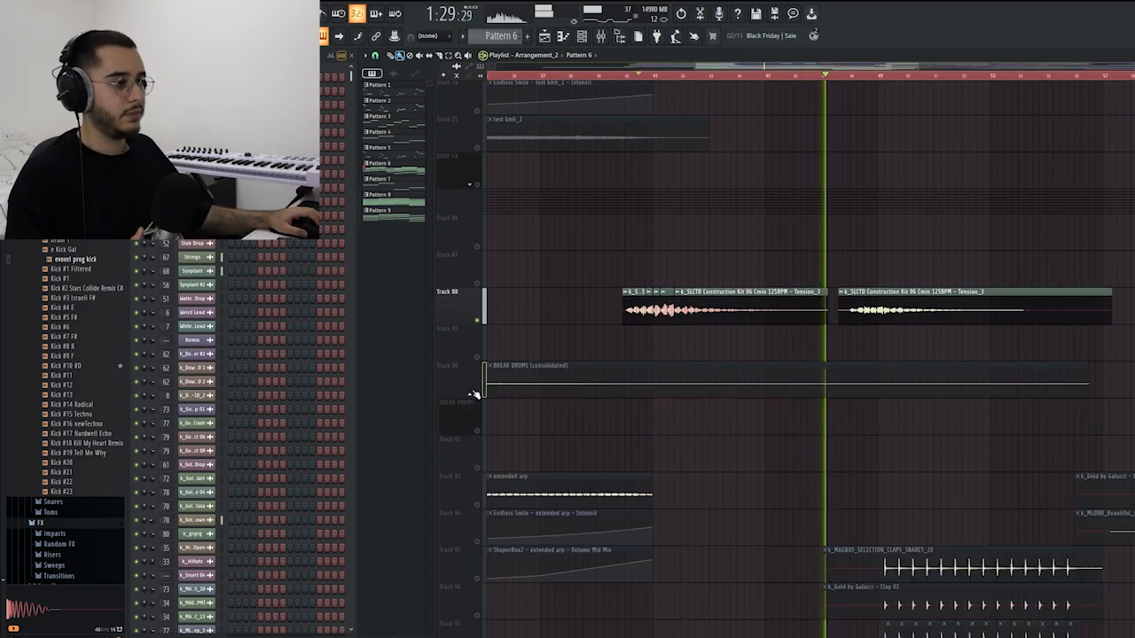
{"action": "left_click", "coordinate": [471, 394]}
{"action": "scroll", "coordinate": [482, 395], "scroll_direction": "down", "scroll_amount": 9}
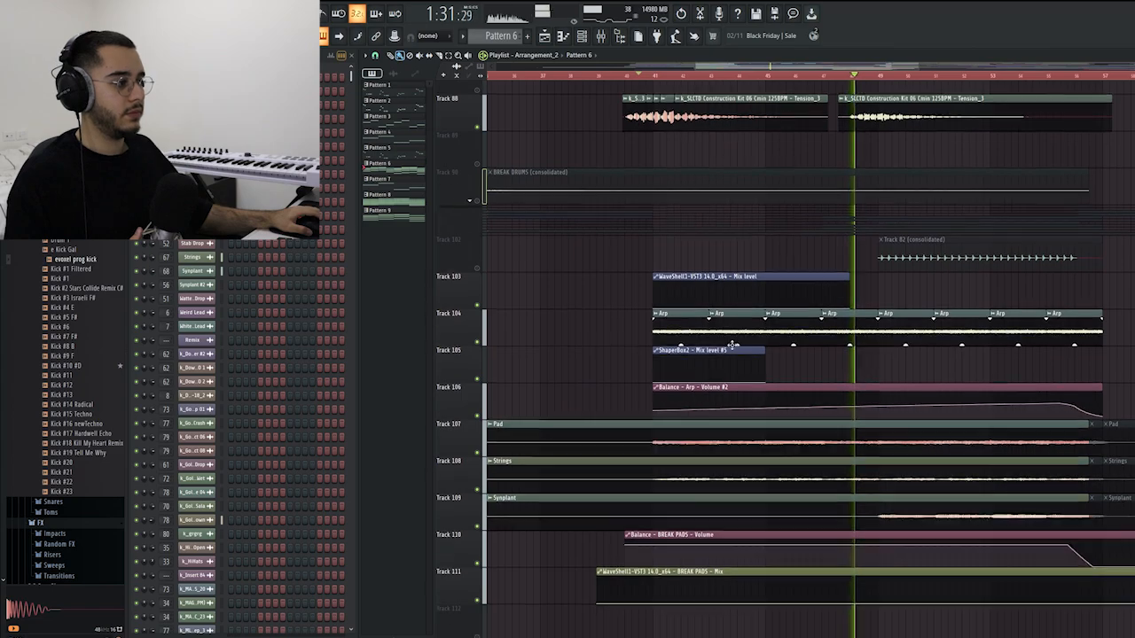
{"action": "scroll", "coordinate": [637, 257], "scroll_direction": "up", "scroll_amount": 3}
{"action": "scroll", "coordinate": [637, 258], "scroll_direction": "up", "scroll_amount": 2}
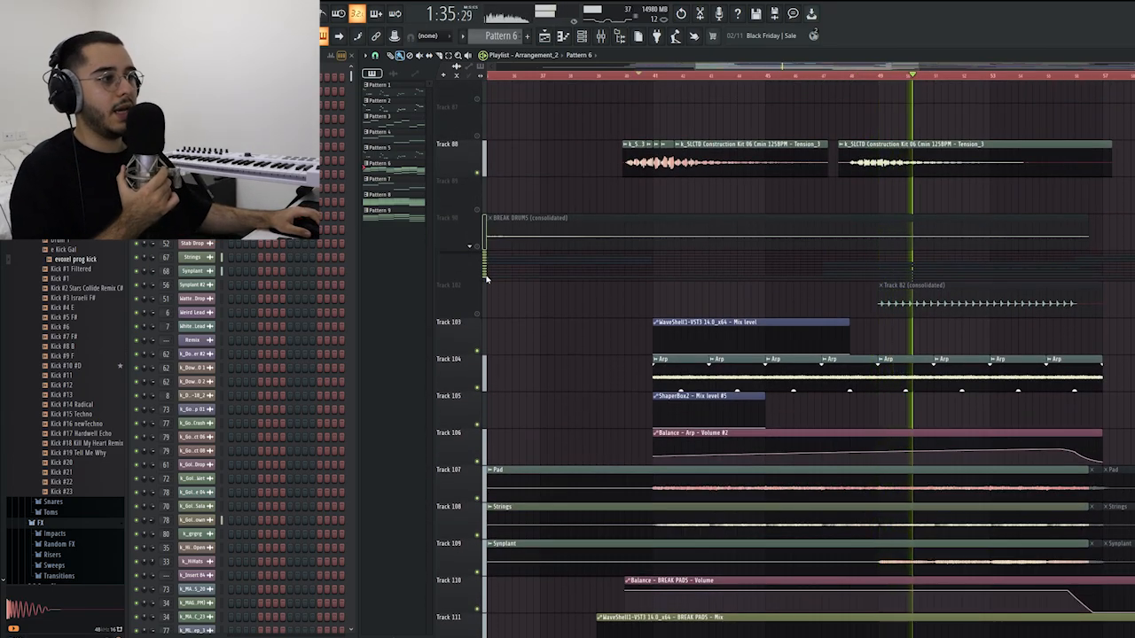
{"action": "left_click_drag", "start_coordinate": [477, 247], "coordinate": [477, 315]}
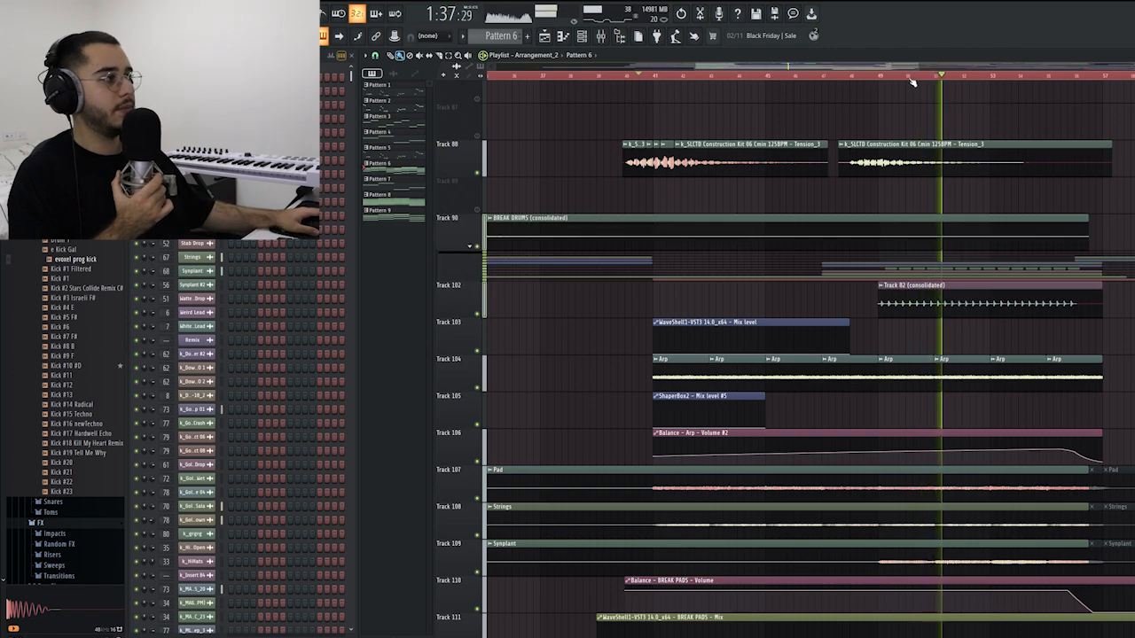
- Expand the BREAK DRUMS group to examine its clap, cymbal loop and drum tracks, and collapse it again
{"action": "scroll", "coordinate": [914, 78], "scroll_direction": "down", "scroll_amount": 3}
{"action": "scroll", "coordinate": [922, 75], "scroll_direction": "up", "scroll_amount": 3}
{"action": "left_click", "coordinate": [471, 248]}
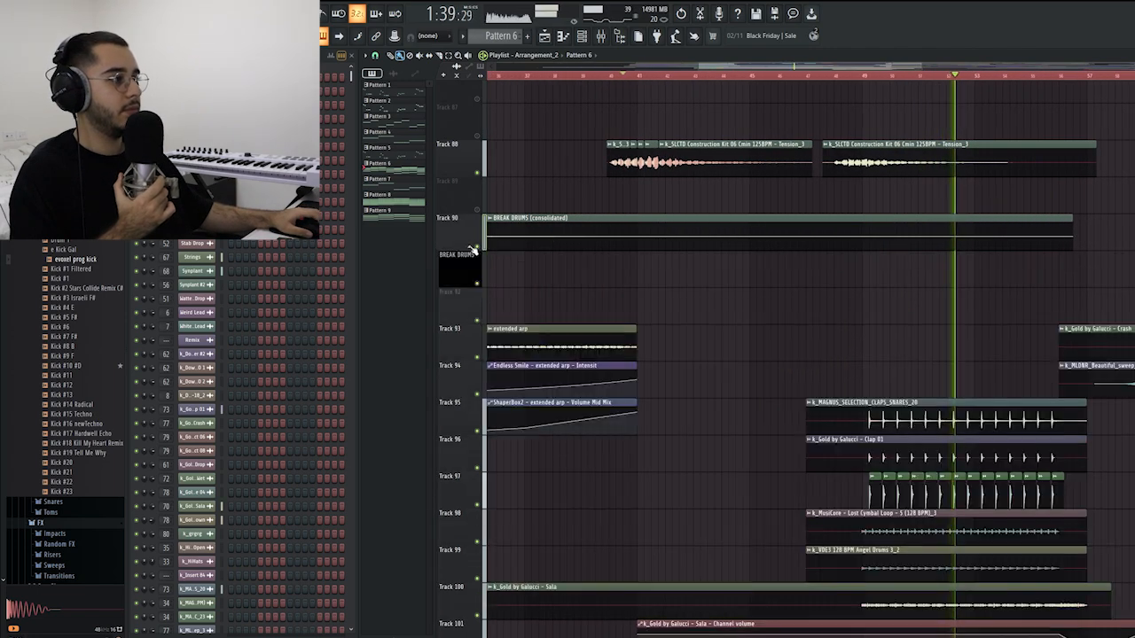
{"action": "scroll", "coordinate": [567, 256], "scroll_direction": "down", "scroll_amount": 4}
{"action": "scroll", "coordinate": [568, 255], "scroll_direction": "up", "scroll_amount": 3}
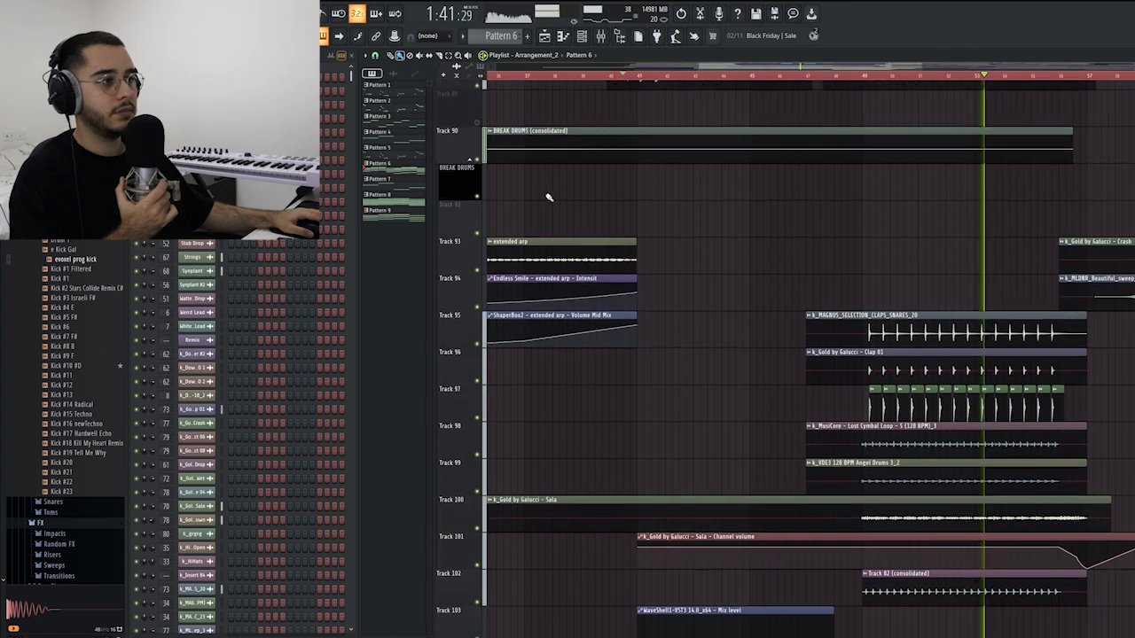
{"action": "left_click", "coordinate": [471, 173]}
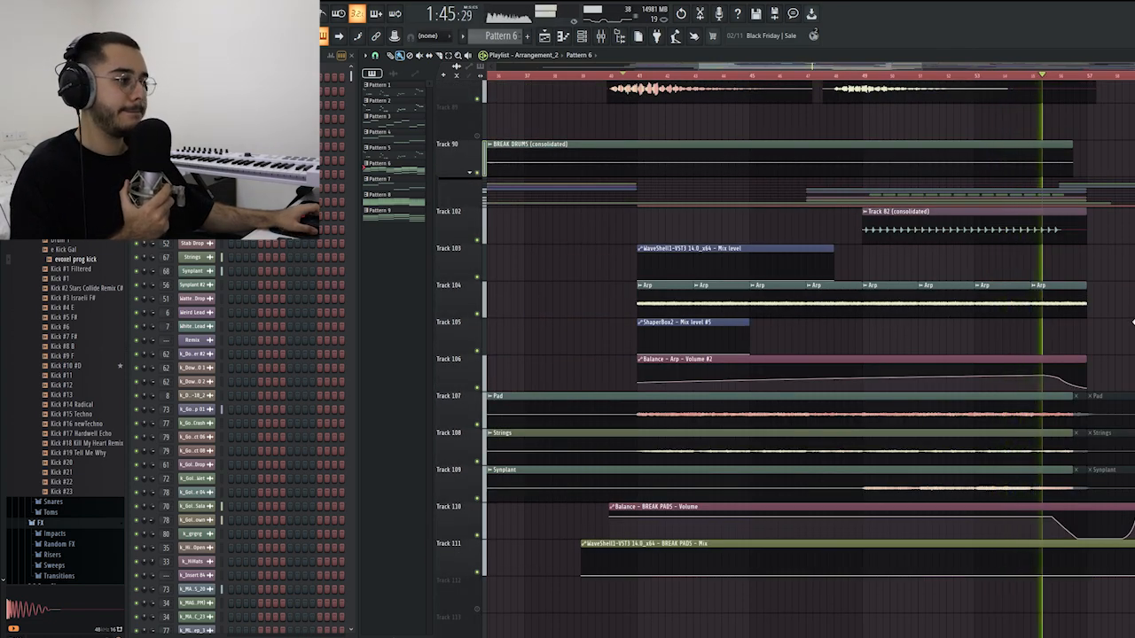
- Examine the lead tracks in the drop section while it plays, from the OZ LEADS volume automation to the reverse synth
{"action": "scroll", "coordinate": [1122, 322], "scroll_direction": "up", "scroll_amount": 6}
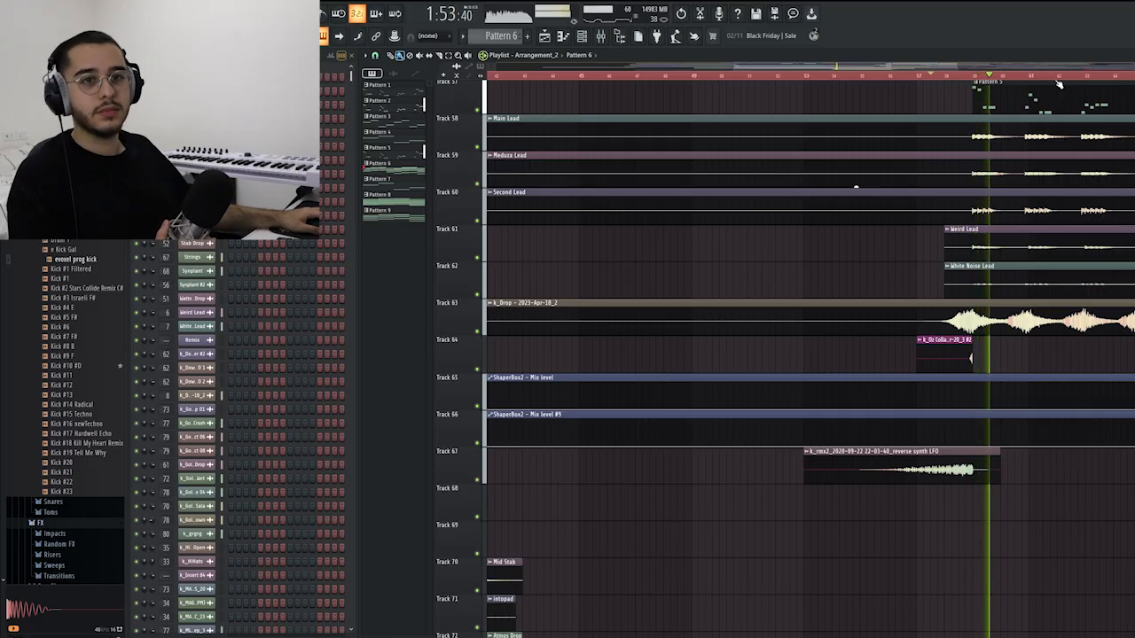
{"action": "scroll", "coordinate": [894, 120], "scroll_direction": "up", "scroll_amount": 3}
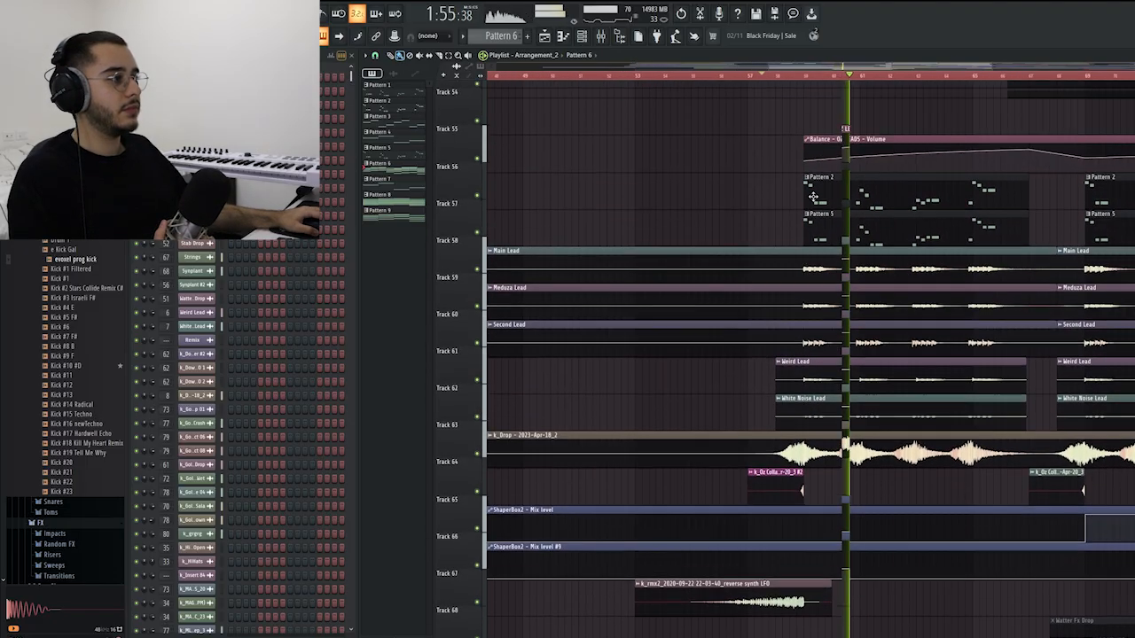
{"action": "scroll", "coordinate": [801, 172], "scroll_direction": "down", "scroll_amount": 4}
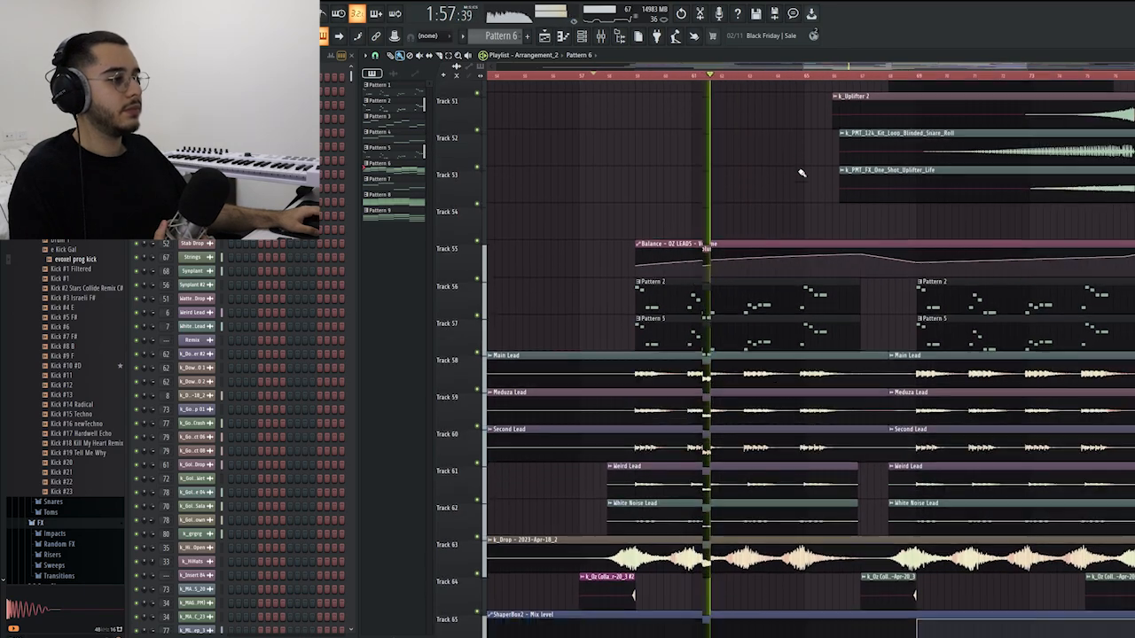
- Play only tracks 63 to 67 with the k_Drop recording and reverse synth, skipping ahead to two further points
{"action": "scroll", "coordinate": [729, 182], "scroll_direction": "down", "scroll_amount": 2}
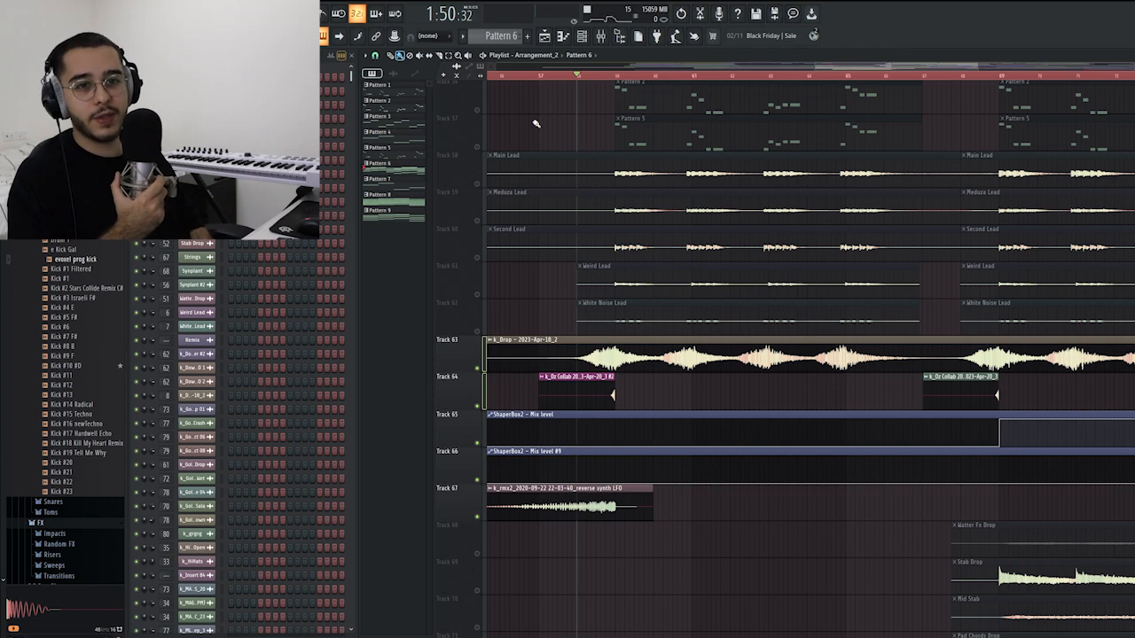
{"action": "scroll", "coordinate": [582, 80], "scroll_direction": "up", "scroll_amount": 3}
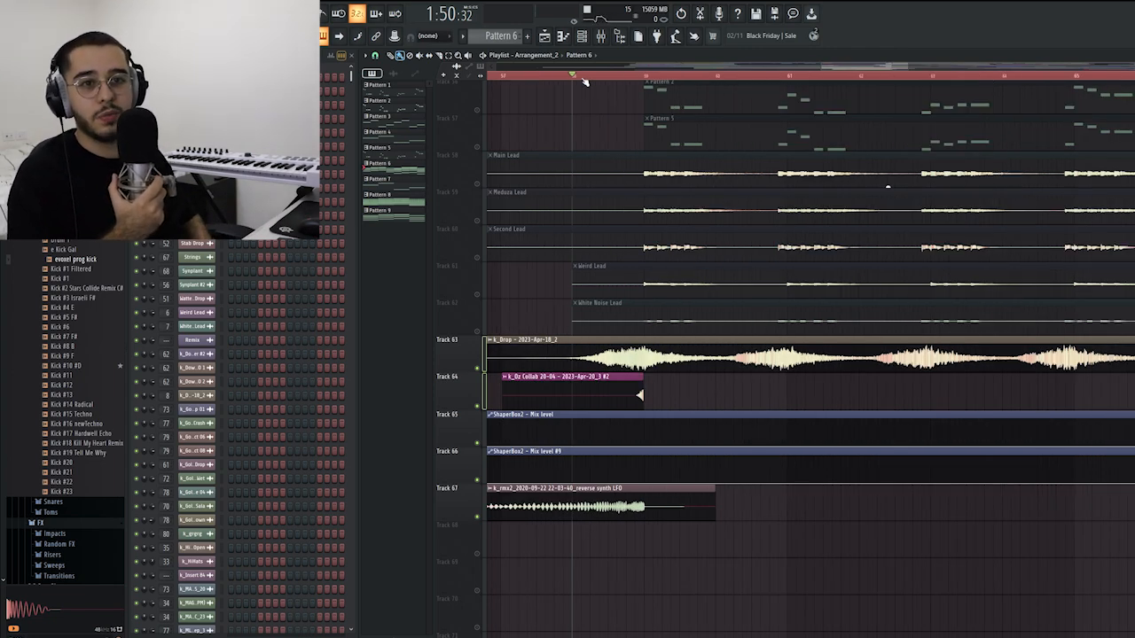
{"action": "key", "text": "space"}
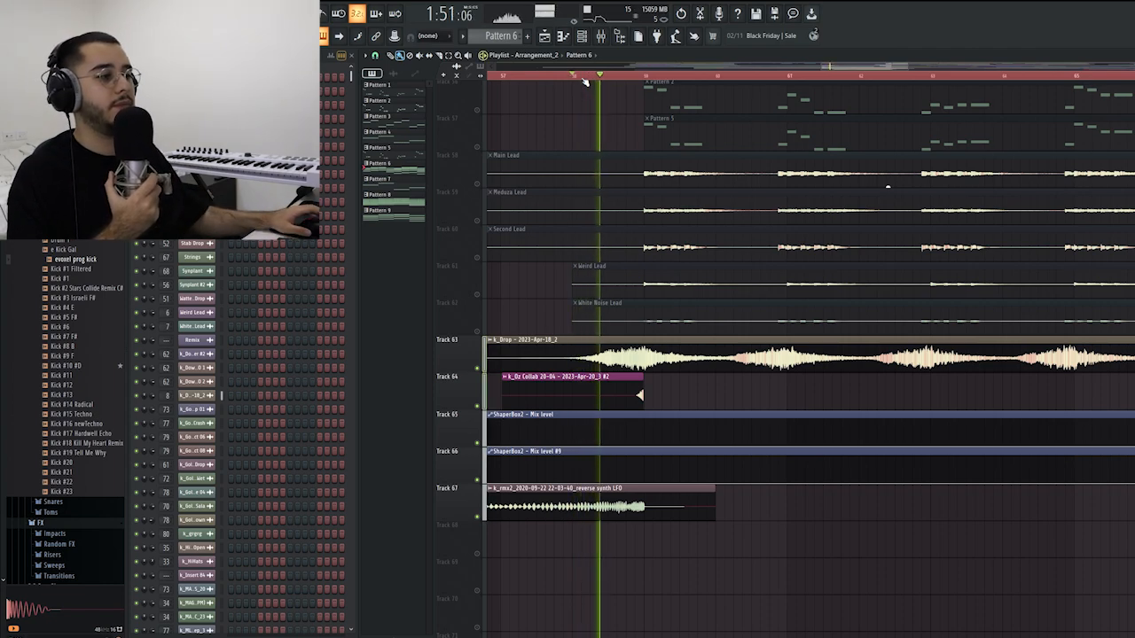
{"action": "left_click", "coordinate": [753, 78]}
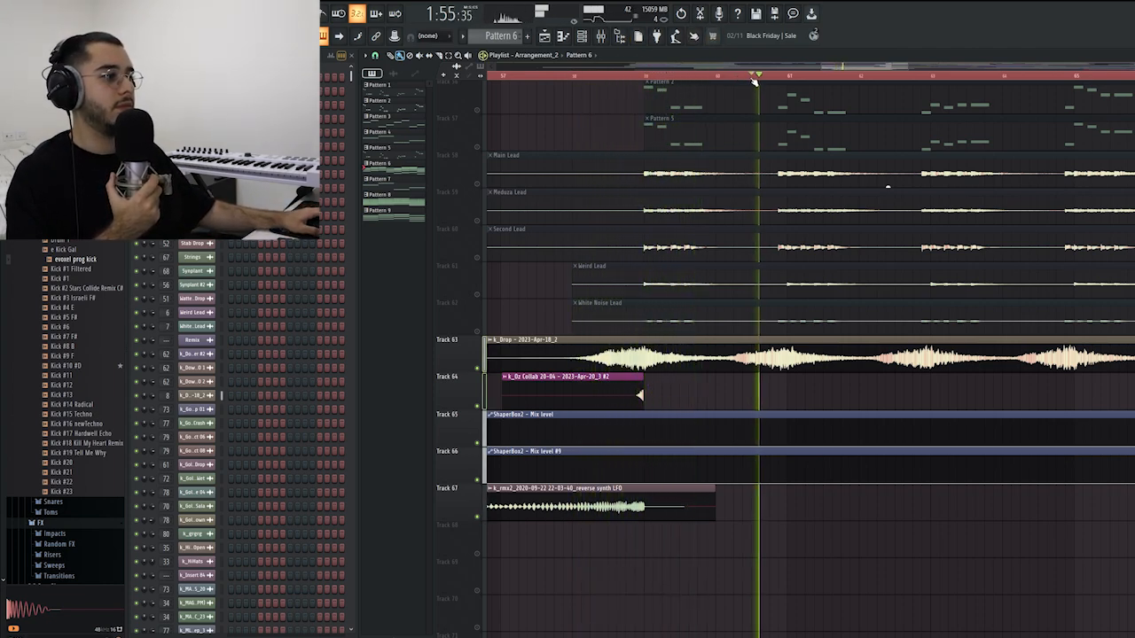
{"action": "left_click", "coordinate": [908, 78]}
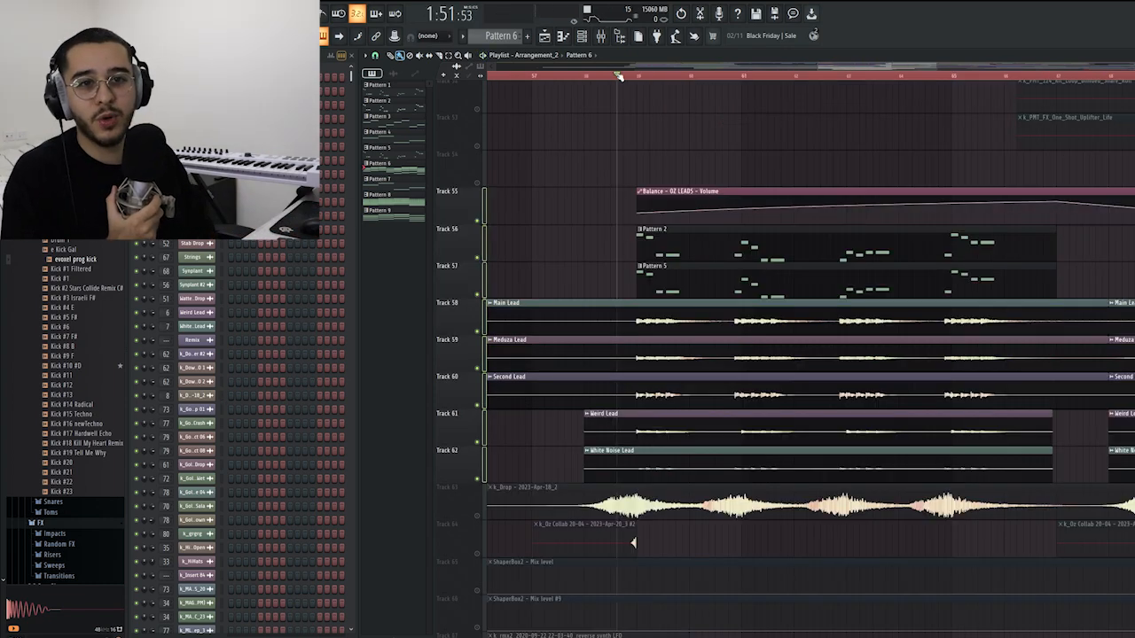
- Play lead tracks 55 to 62 together and select the LEADS BUS track in the mixer
{"action": "key", "text": "space"}
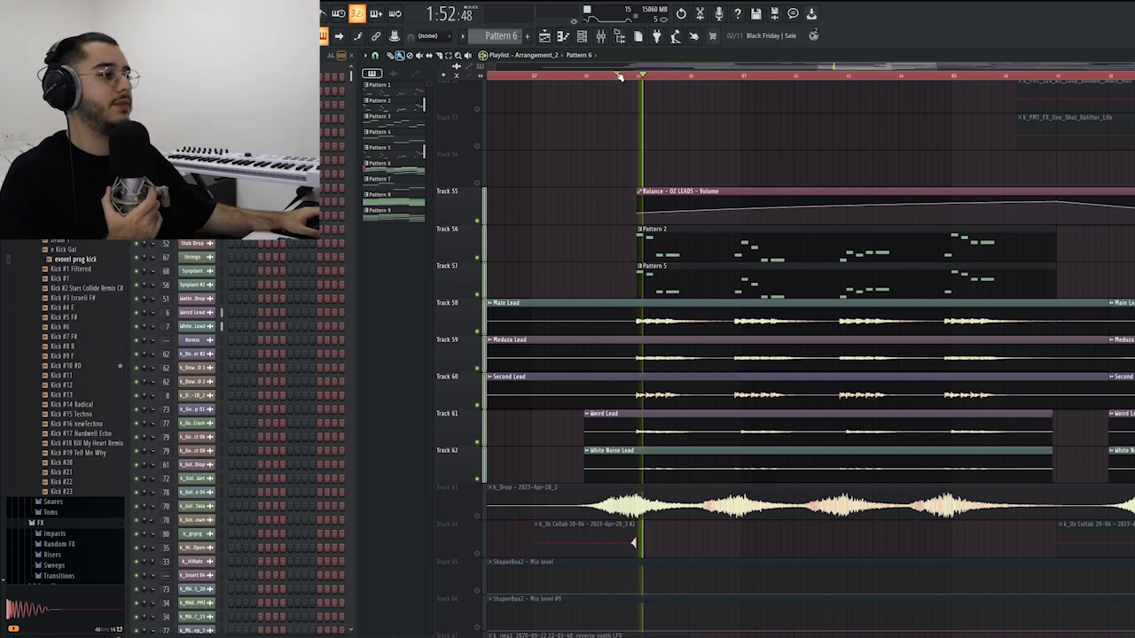
{"action": "left_click", "coordinate": [601, 37]}
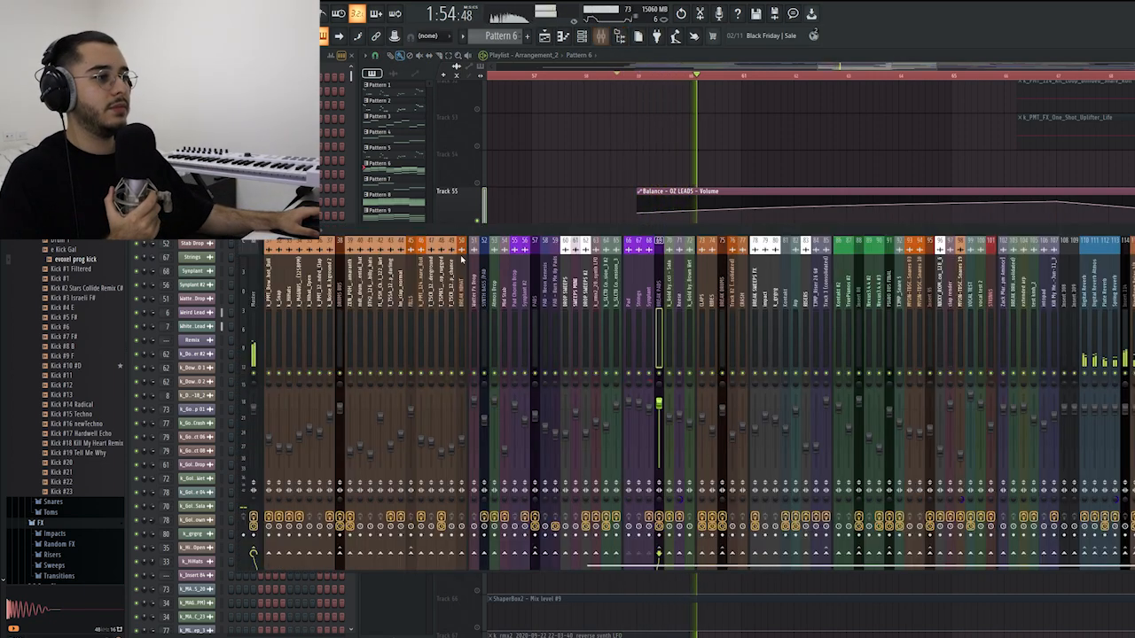
{"action": "scroll", "coordinate": [472, 286], "scroll_direction": "up", "scroll_amount": 8}
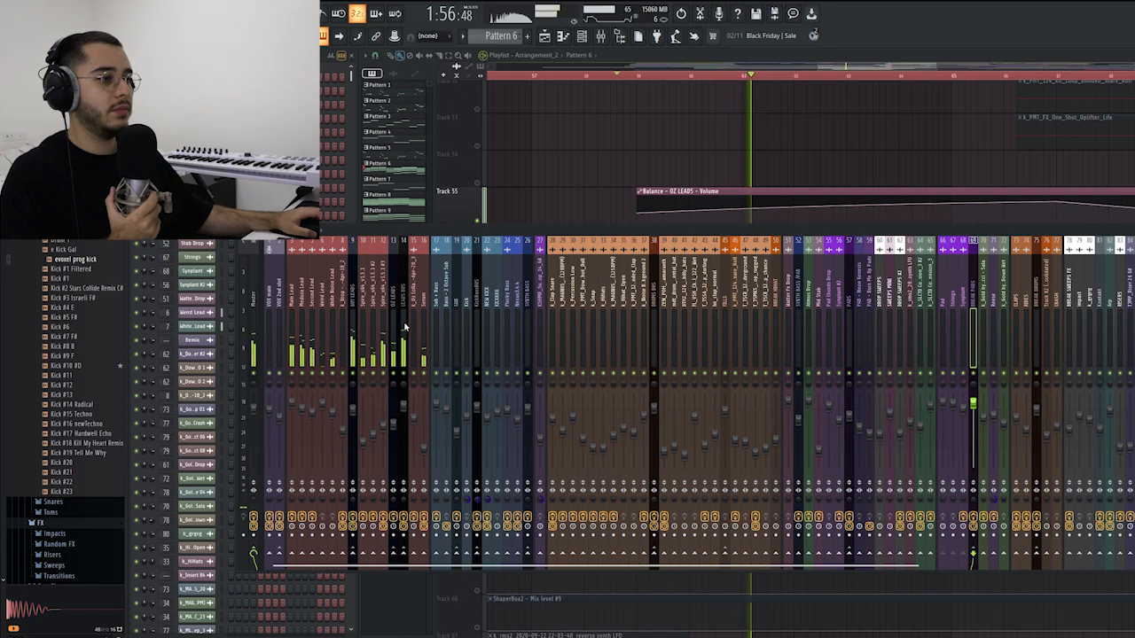
{"action": "left_click", "coordinate": [403, 556]}
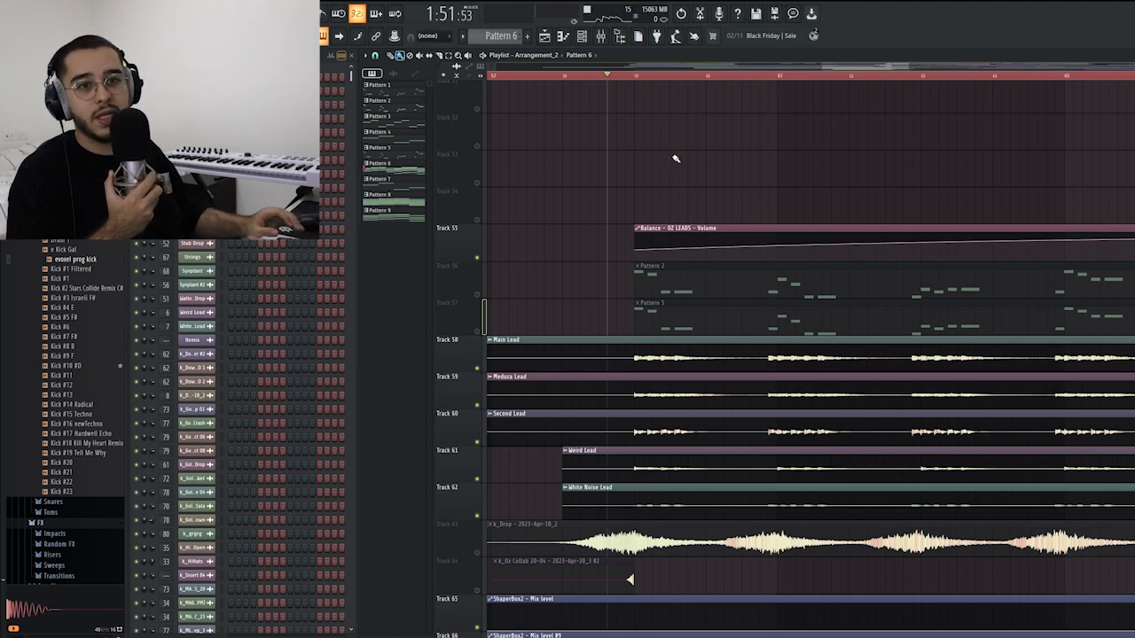
- Play the Main, Meduza, Second, Weird and White Noise leads and select the GUY LEADS mixer track
{"action": "key", "text": "space"}
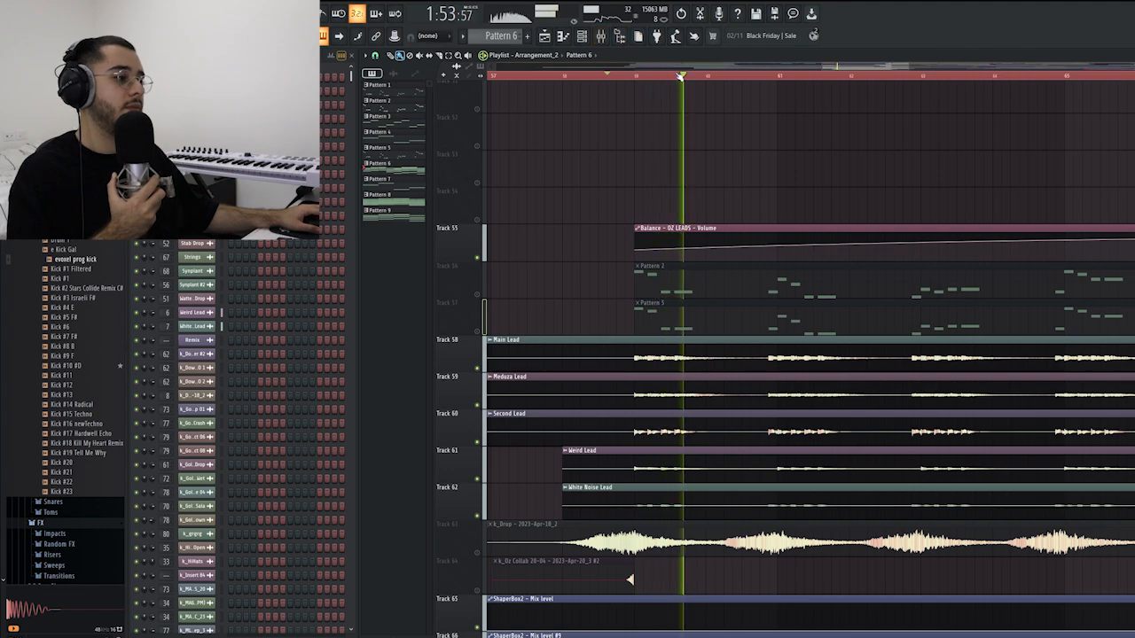
{"action": "left_click", "coordinate": [598, 37]}
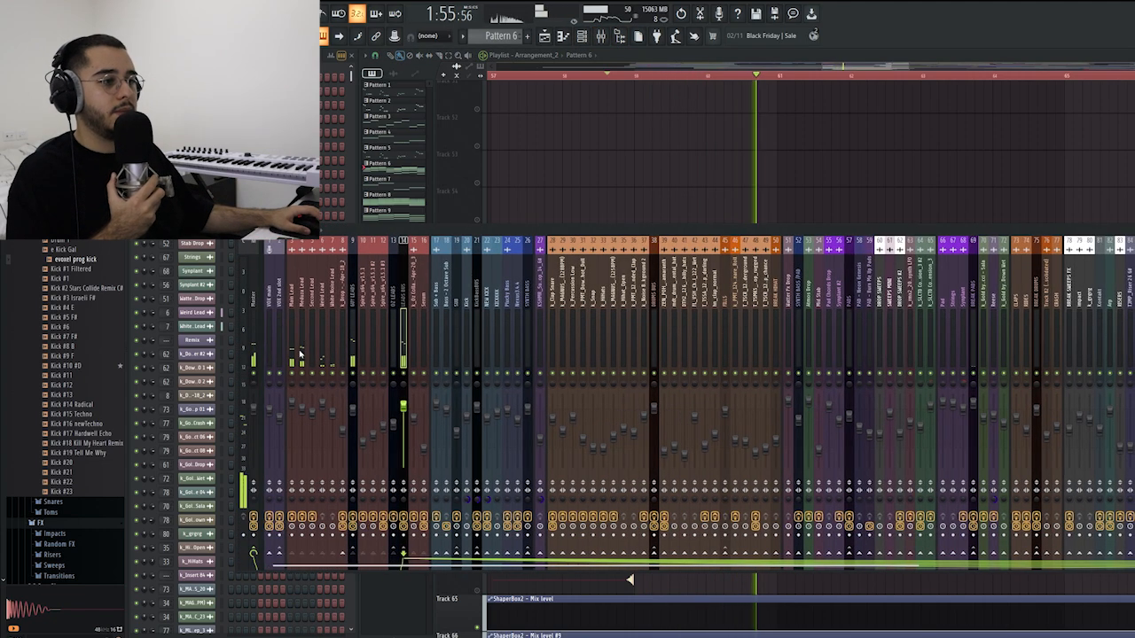
{"action": "left_click", "coordinate": [354, 368]}
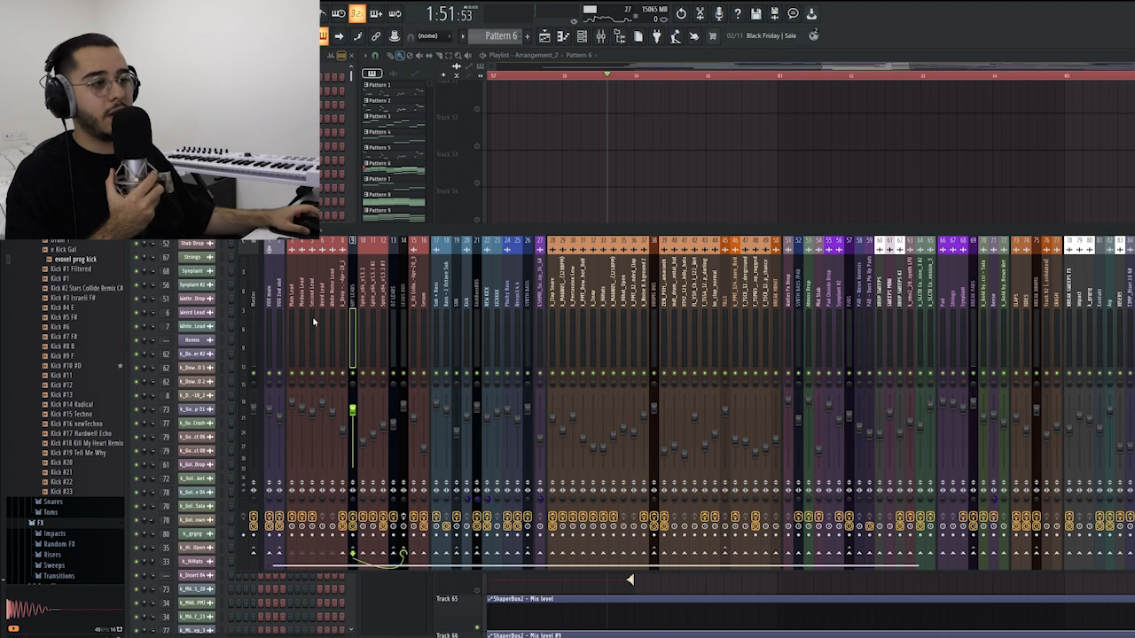
- Inspect the SSL Native Channelstrip, UA 1176 and Teletronix LA-2A inserts on GUY LEADS one after another
{"action": "left_click", "coordinate": [1008, 100]}
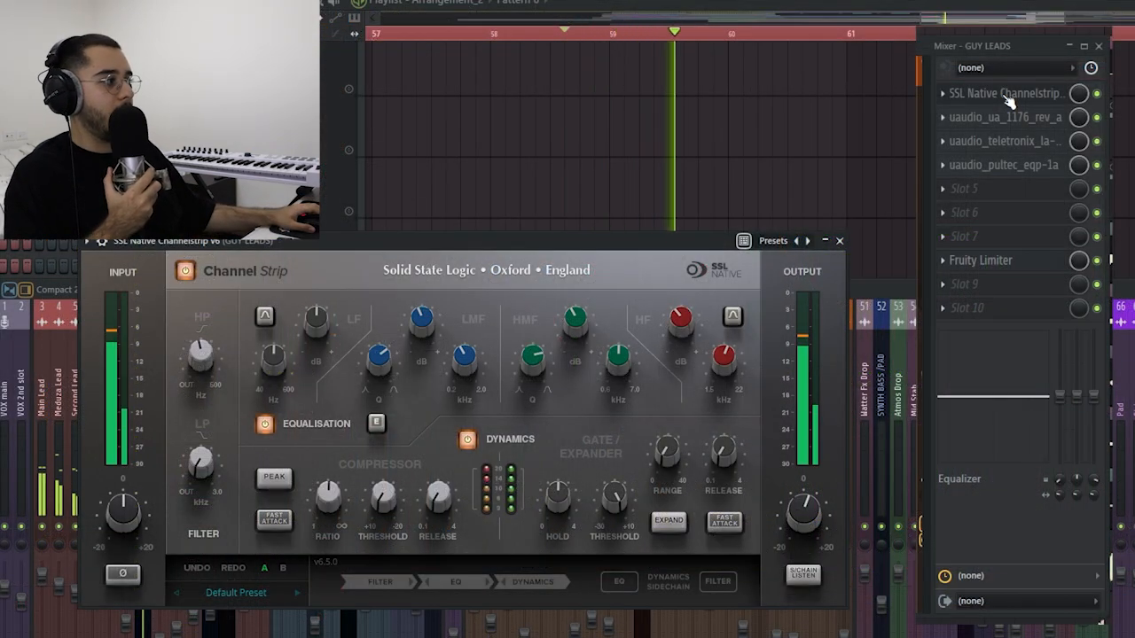
{"action": "left_click", "coordinate": [1008, 100]}
{"action": "left_click", "coordinate": [1008, 119]}
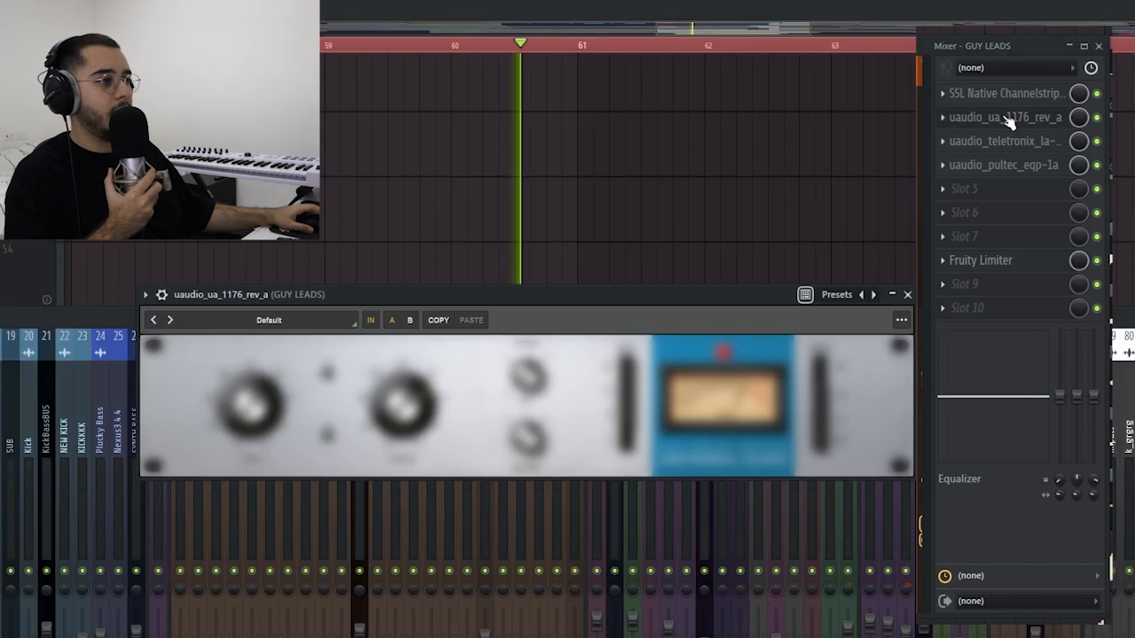
{"action": "left_click", "coordinate": [1008, 119]}
{"action": "left_click", "coordinate": [1007, 143]}
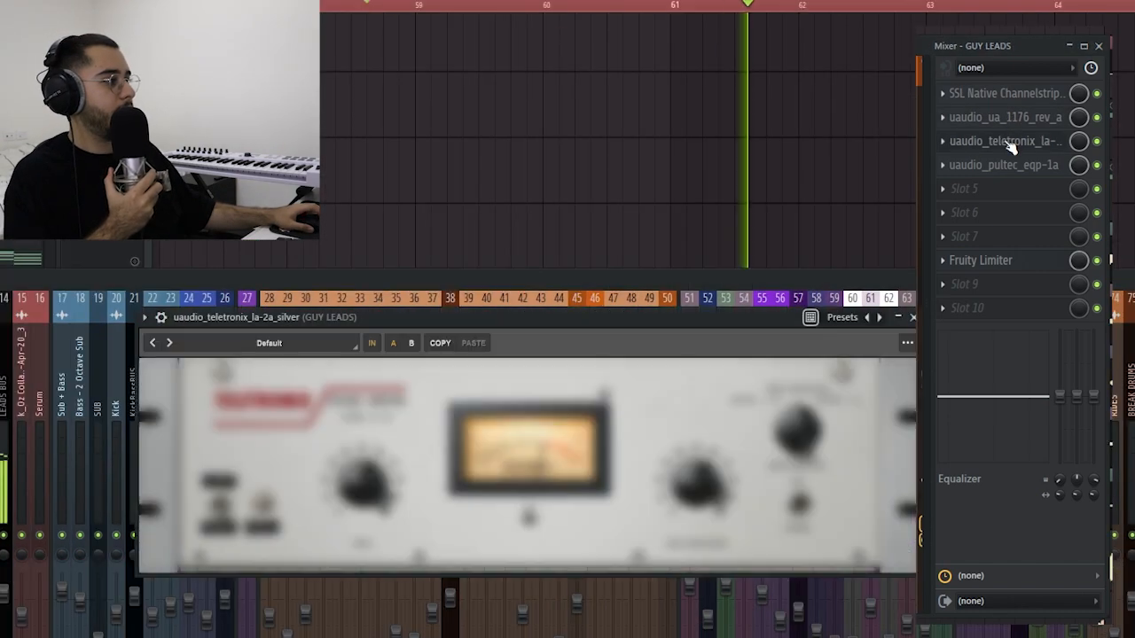
{"action": "left_click", "coordinate": [1008, 143]}
{"action": "left_click", "coordinate": [1007, 143]}
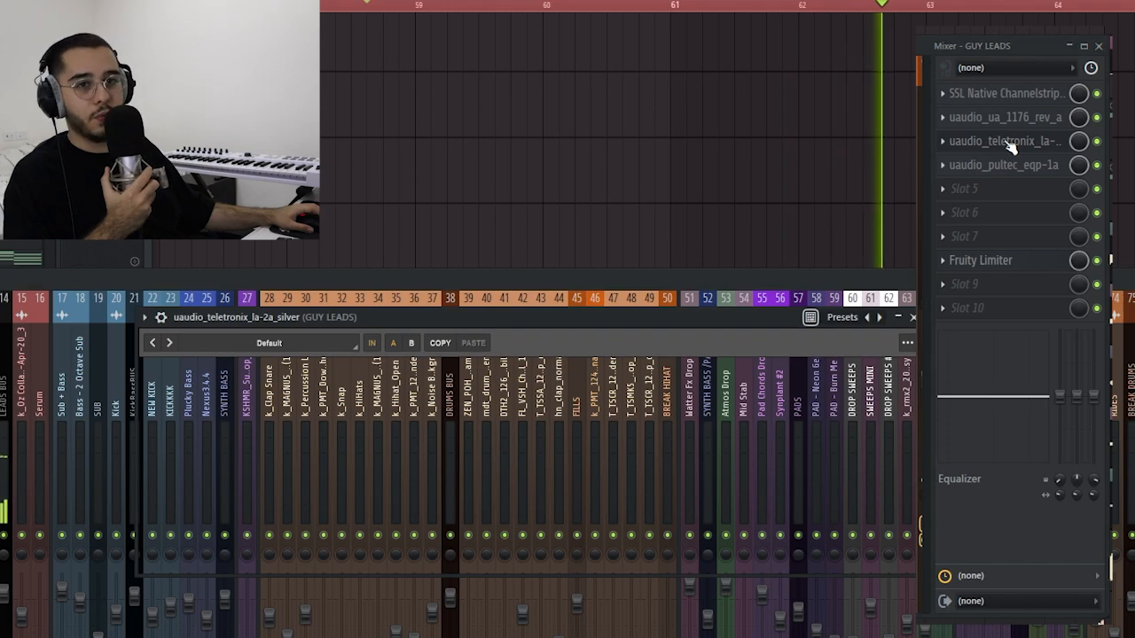
{"action": "left_click", "coordinate": [1007, 143]}
- Inspect the Pultec EQP-1A and Fruity Limiter inserts on GUY LEADS, stop playback and close the mixer
{"action": "left_click", "coordinate": [1009, 166]}
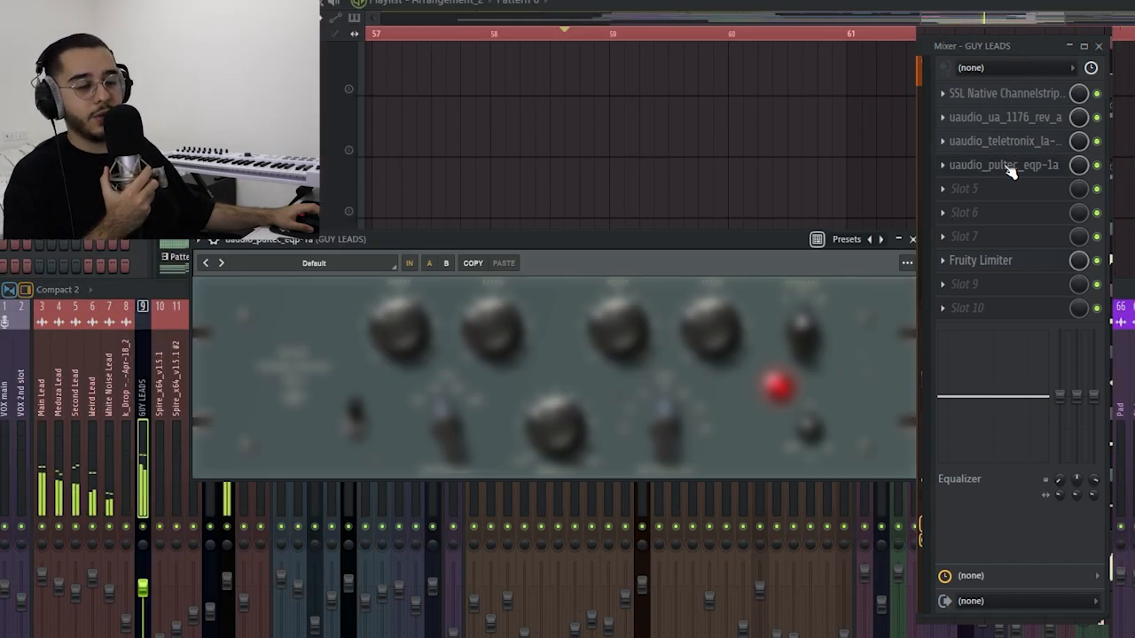
{"action": "left_click", "coordinate": [1011, 171]}
{"action": "left_click", "coordinate": [1024, 264]}
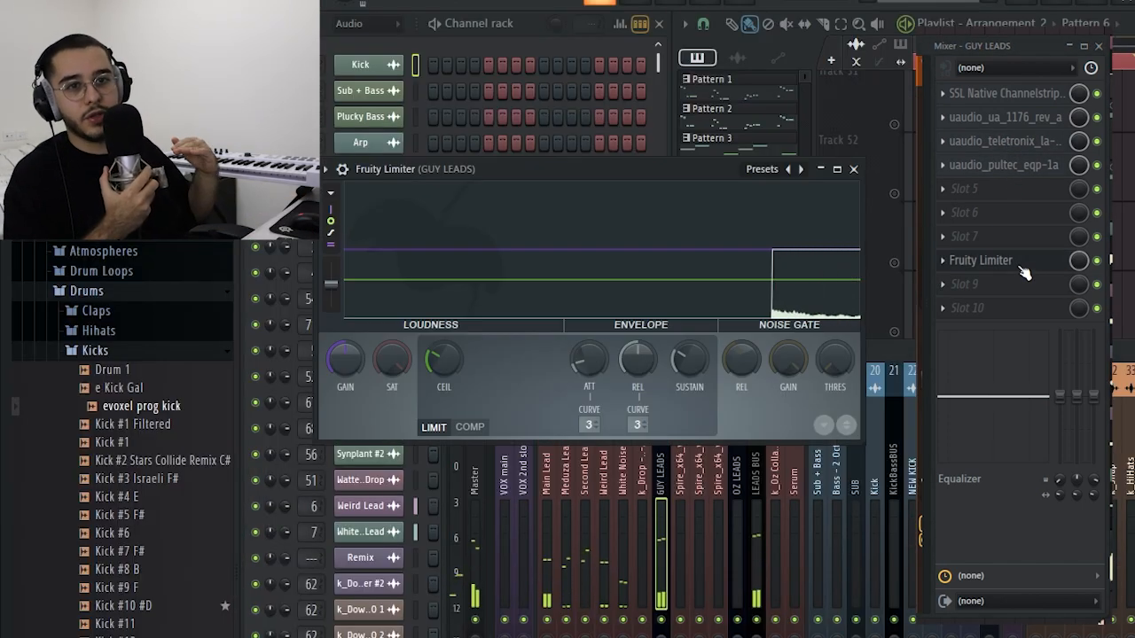
{"action": "left_click", "coordinate": [1021, 266]}
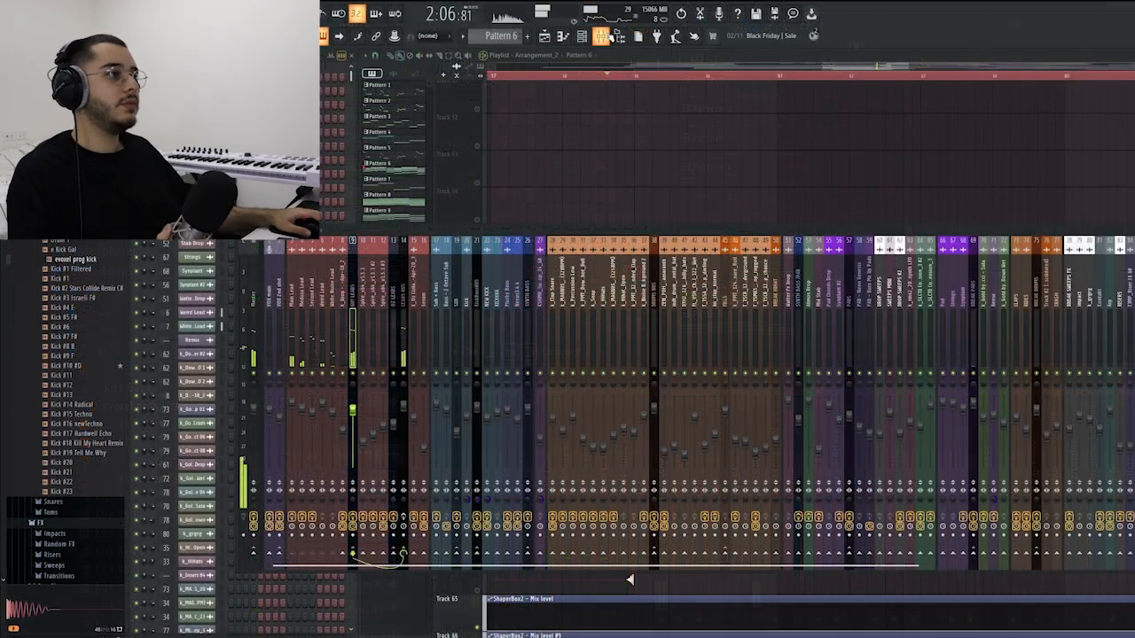
{"action": "key", "text": "space"}
{"action": "key", "text": "F9"}
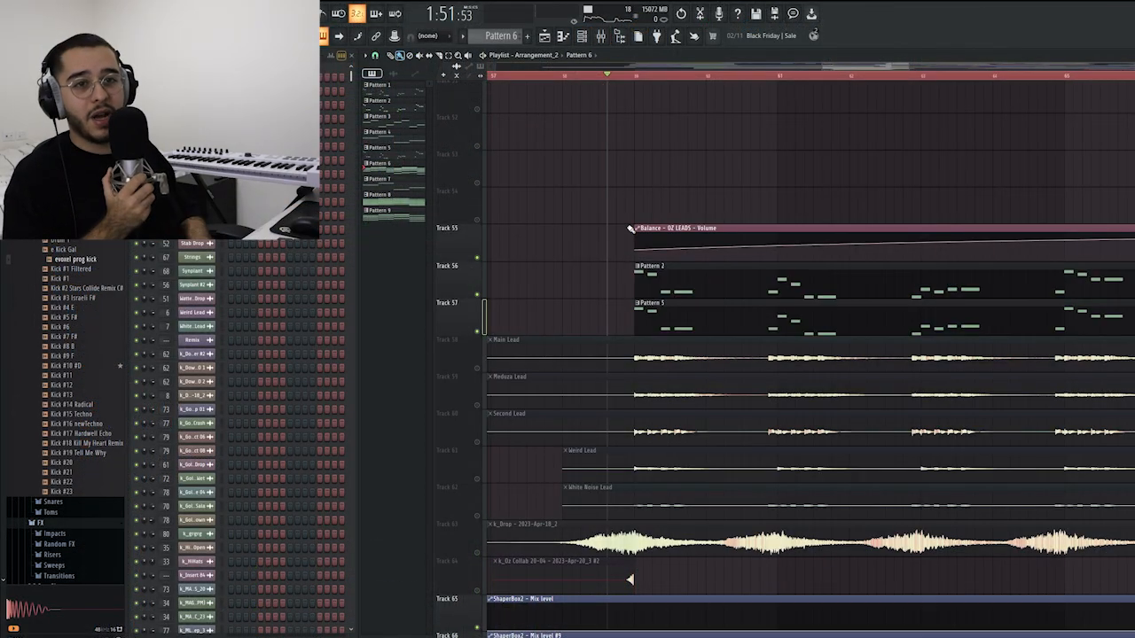
- Play the Pattern 2 and Pattern 5 leads and select the OZ LEADS track in the mixer
{"action": "key", "text": "space"}
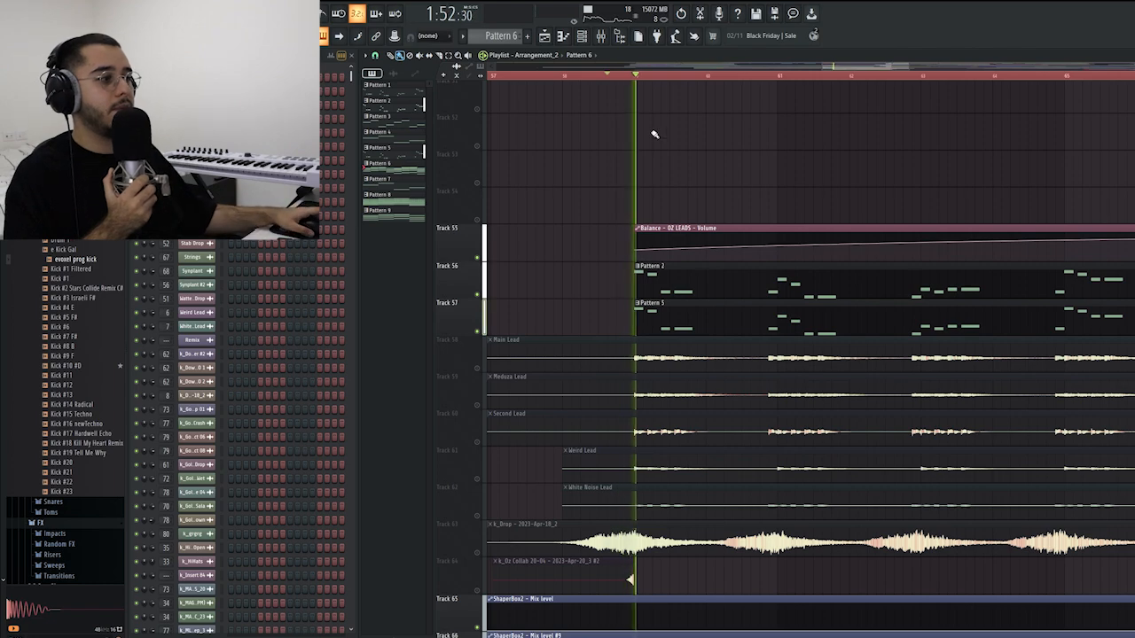
{"action": "left_click", "coordinate": [600, 35]}
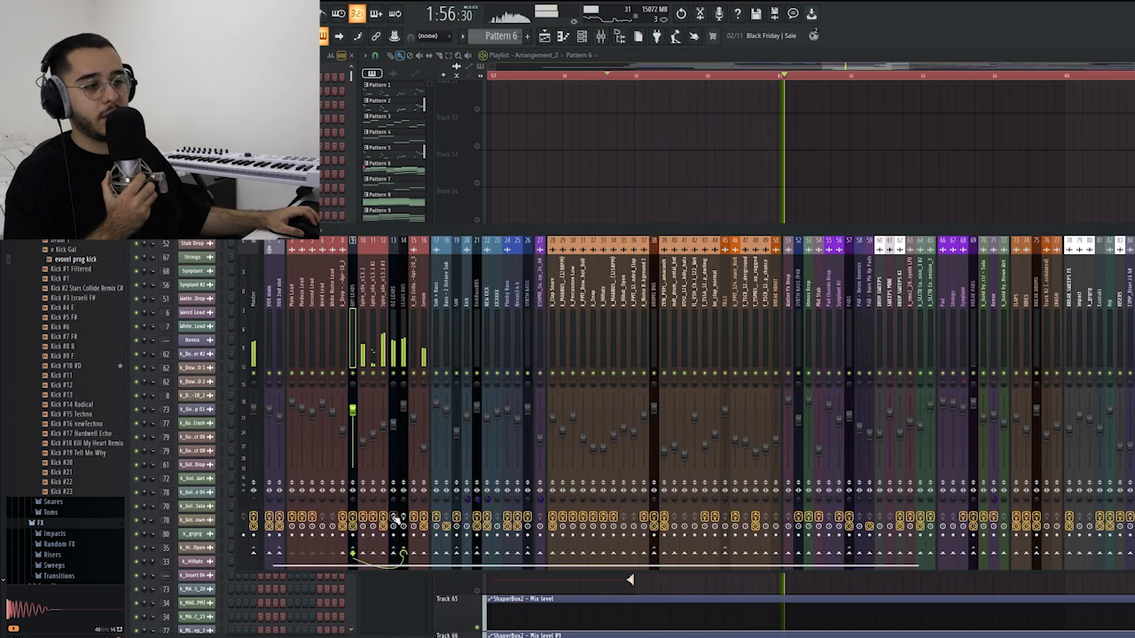
{"action": "left_click", "coordinate": [394, 550]}
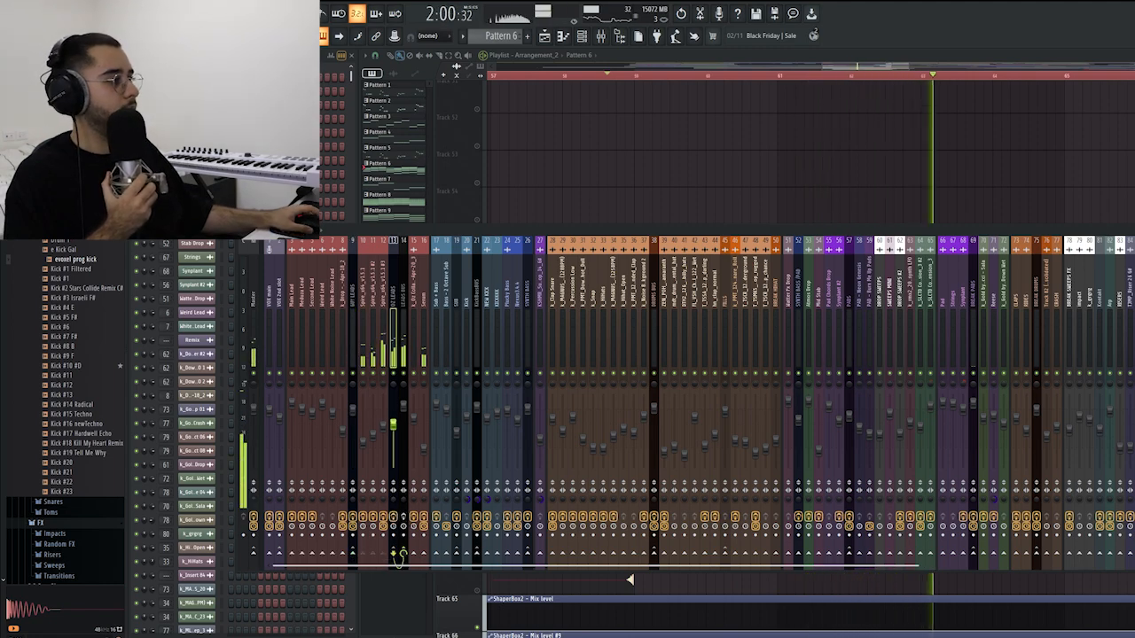
{"action": "left_click", "coordinate": [1134, 301]}
{"action": "left_click", "coordinate": [1134, 301]}
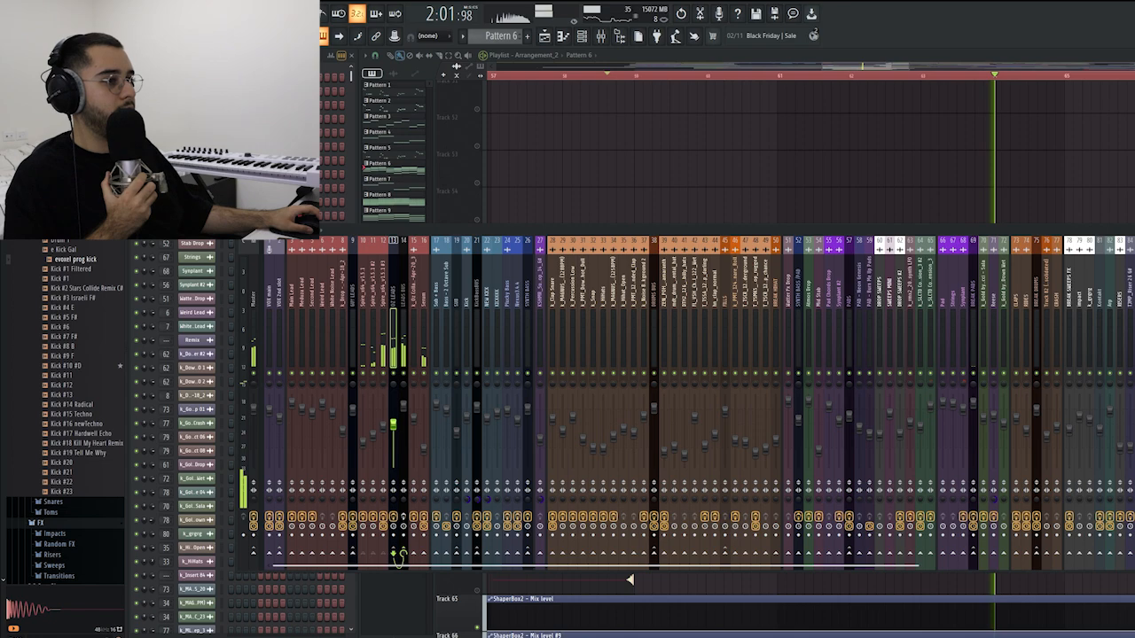
- Inspect the Polyverse Wider insert on the OZ LEADS mixer track, stop playback and close the mixer
{"action": "left_click", "coordinate": [1134, 314]}
{"action": "left_click", "coordinate": [1134, 315]}
{"action": "left_click", "coordinate": [1134, 328]}
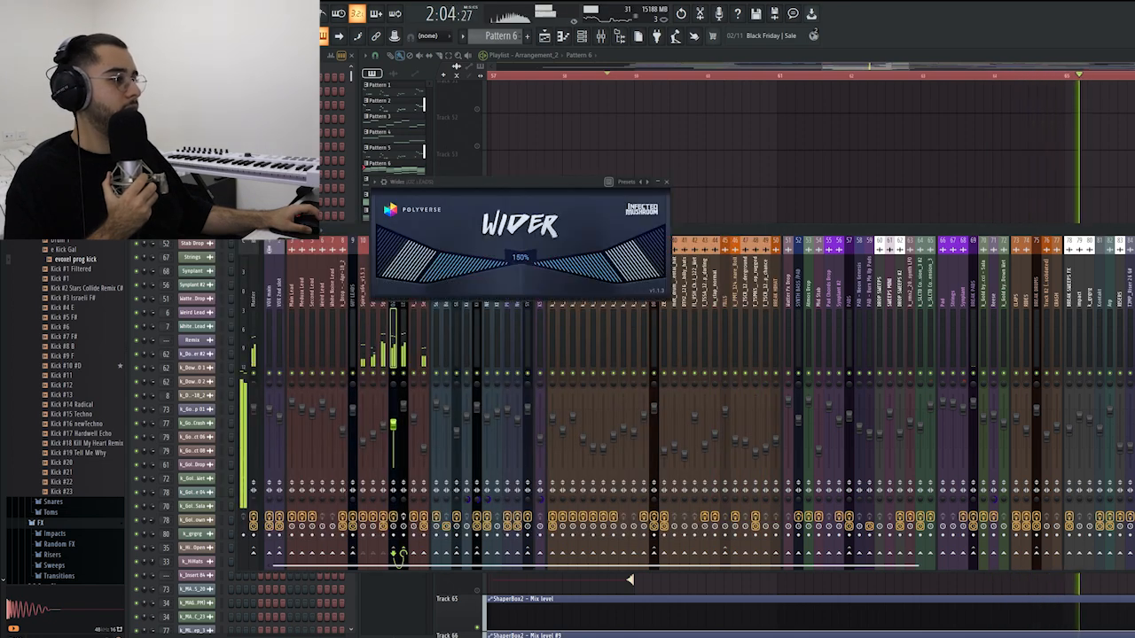
{"action": "left_click", "coordinate": [1134, 328]}
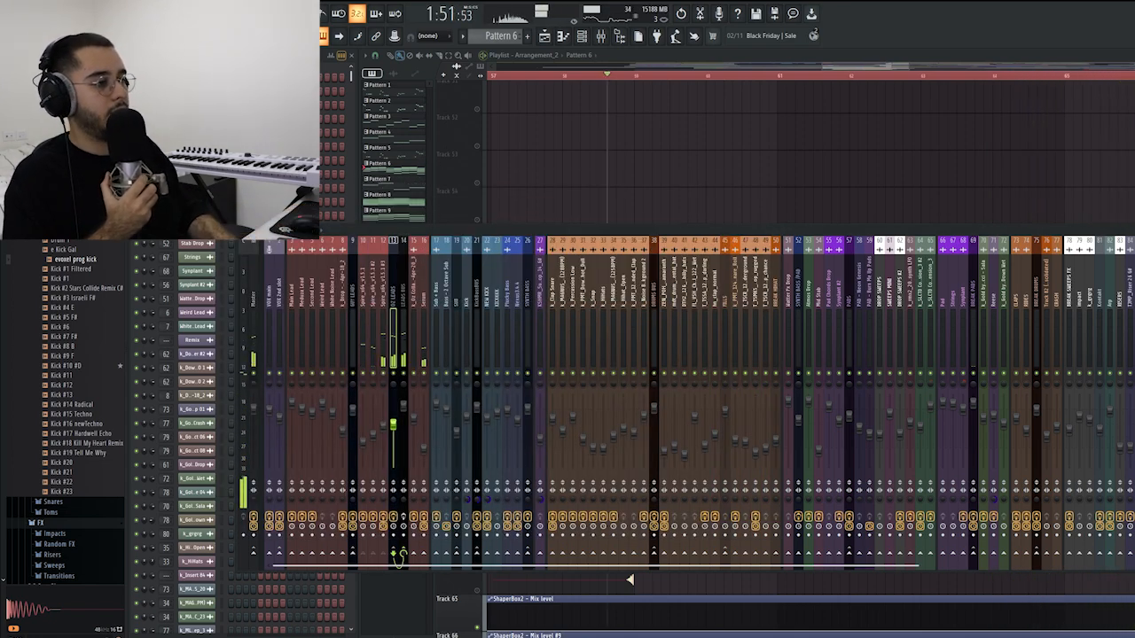
{"action": "key", "text": "F9"}
- Play all the drop leads together and inspect the El Rey and SSL channel strip inserts on the LEADS BUS mixer track
{"action": "scroll", "coordinate": [786, 92], "scroll_direction": "down", "scroll_amount": 3}
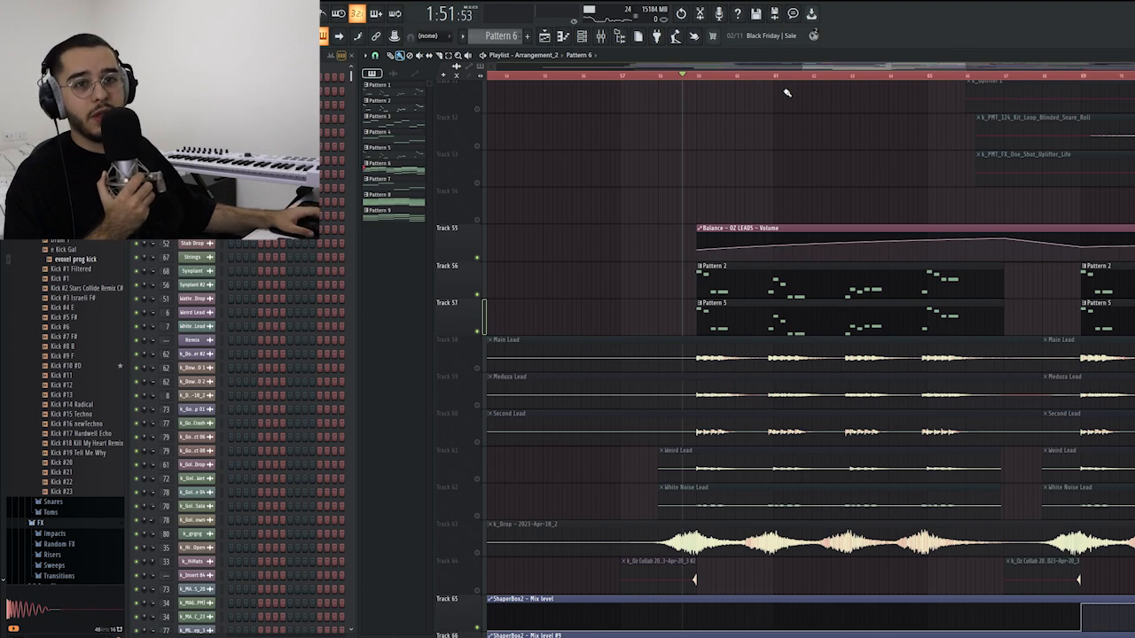
{"action": "scroll", "coordinate": [786, 92], "scroll_direction": "up", "scroll_amount": 3}
{"action": "scroll", "coordinate": [786, 94], "scroll_direction": "down", "scroll_amount": 3}
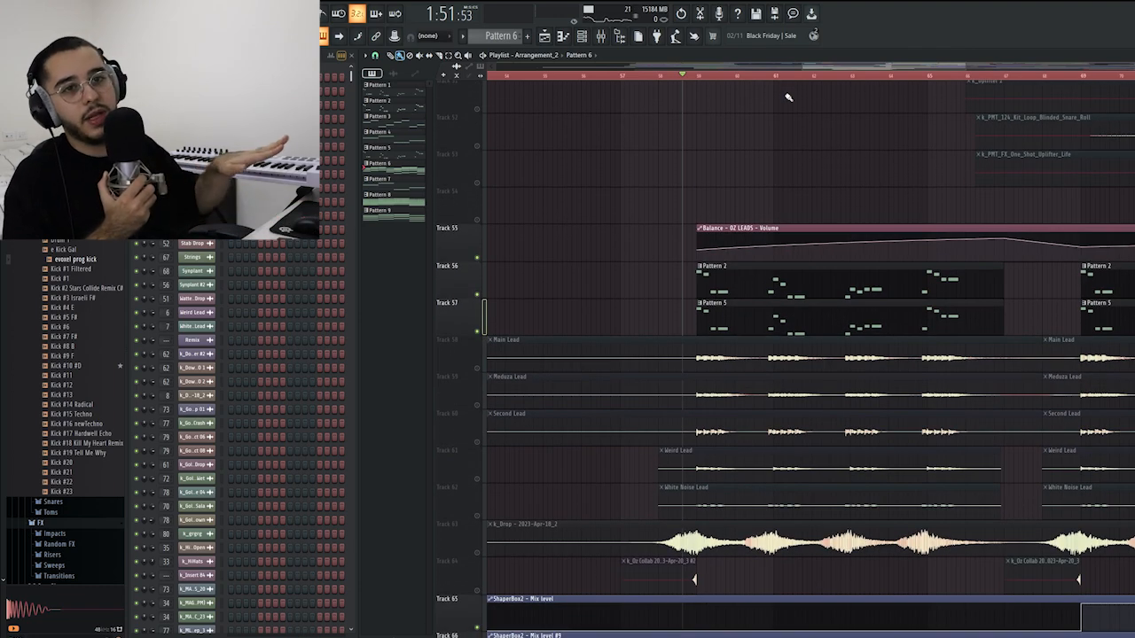
{"action": "scroll", "coordinate": [788, 98], "scroll_direction": "up", "scroll_amount": 2}
{"action": "key", "text": "F9"}
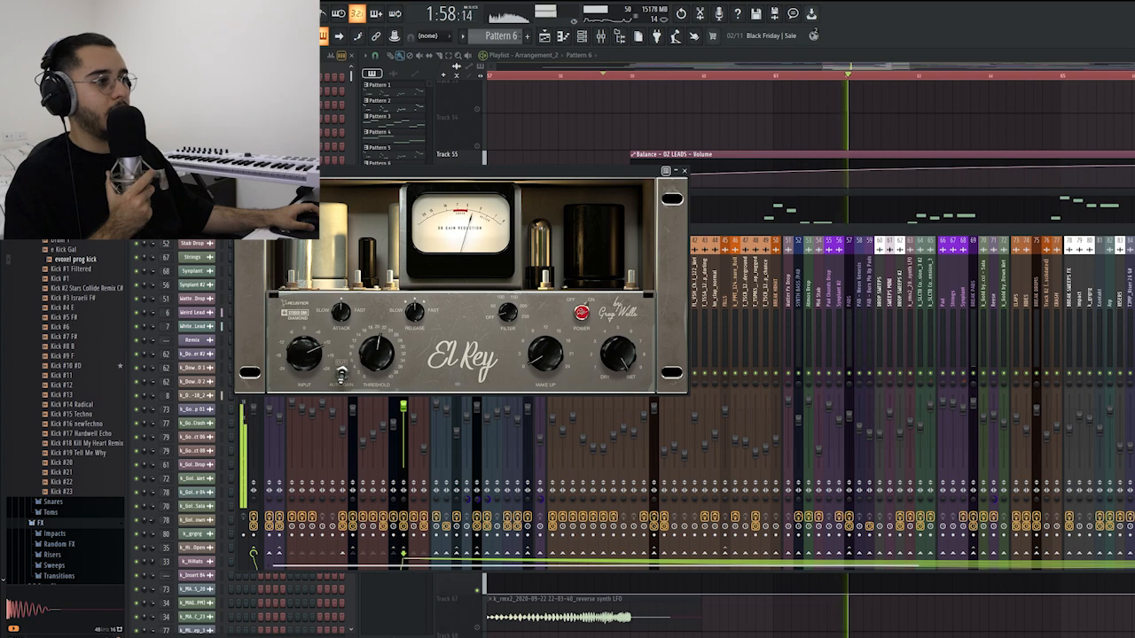
{"action": "key", "text": "Escape"}
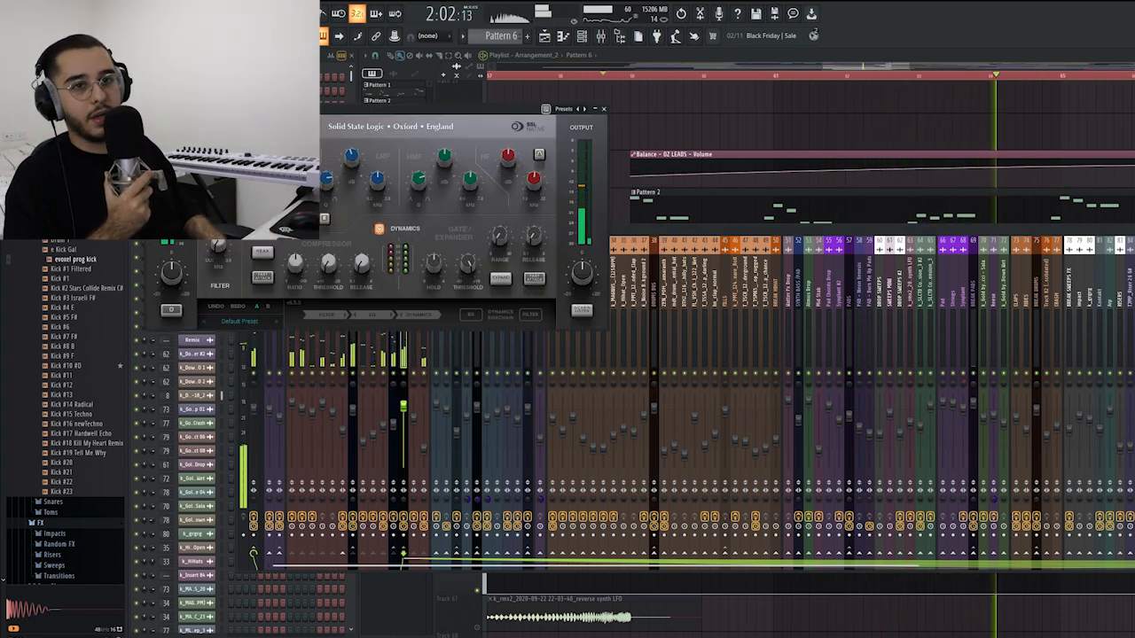
{"action": "key", "text": "Escape"}
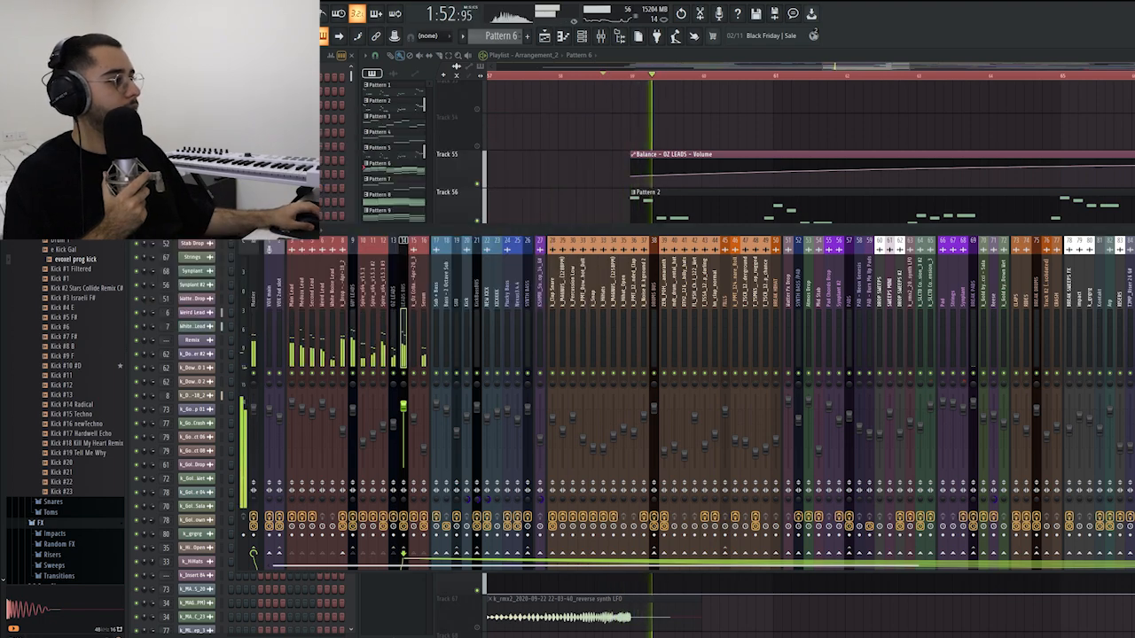
- Inspect the Pro-Q 3 and Fruity Limiter inserts on the LEADS BUS mixer track during playback
{"action": "key", "text": "Escape"}
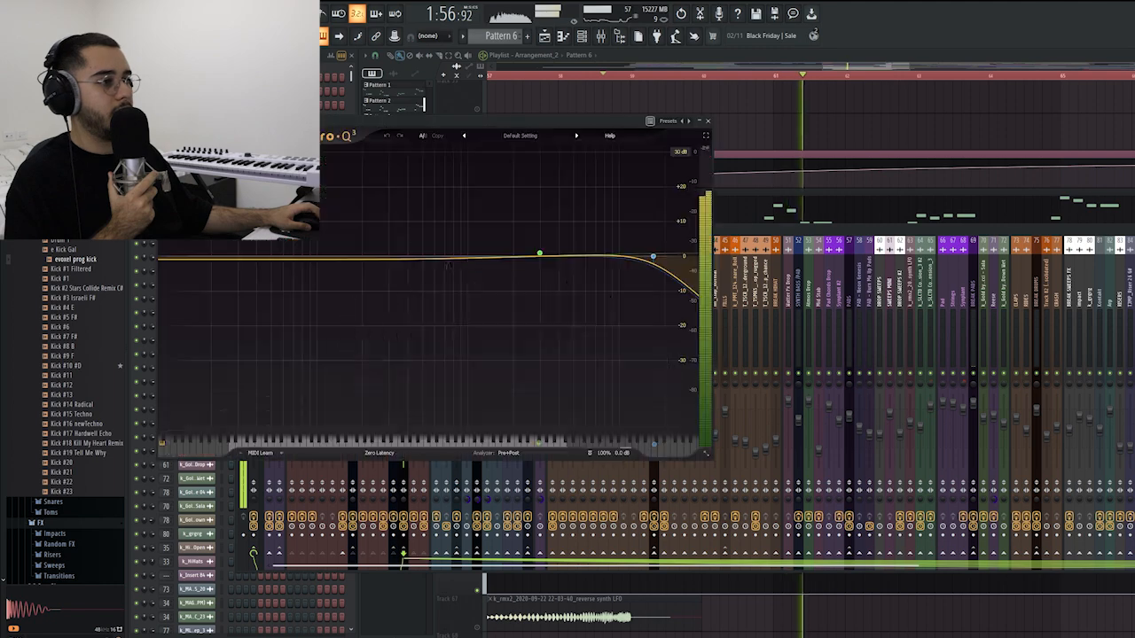
{"action": "key", "text": "Escape"}
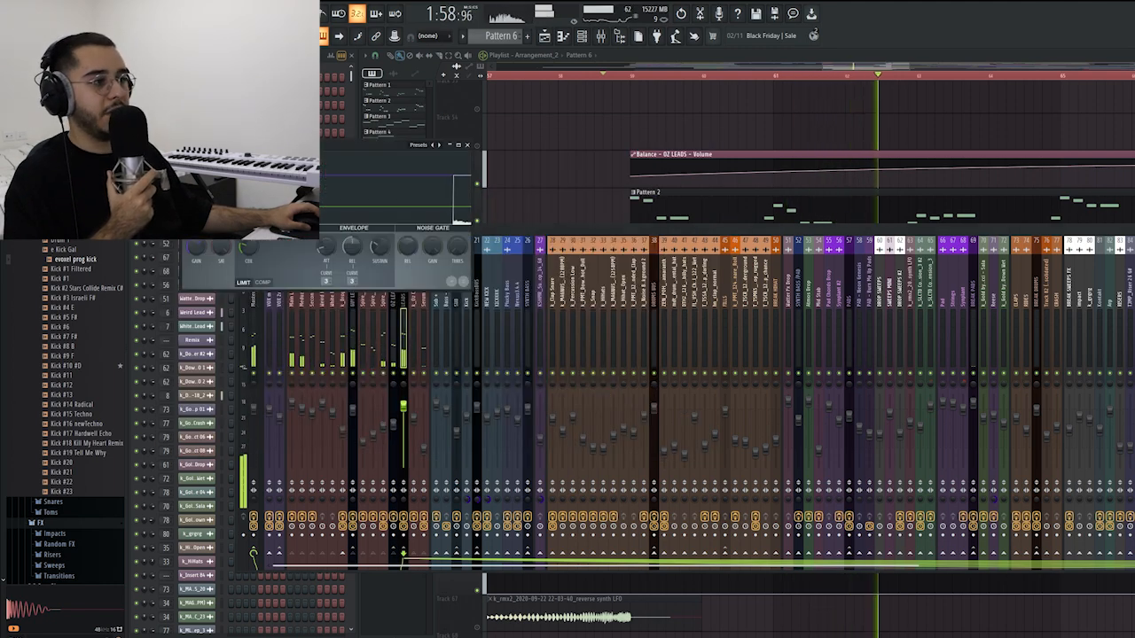
{"action": "key", "text": "Escape"}
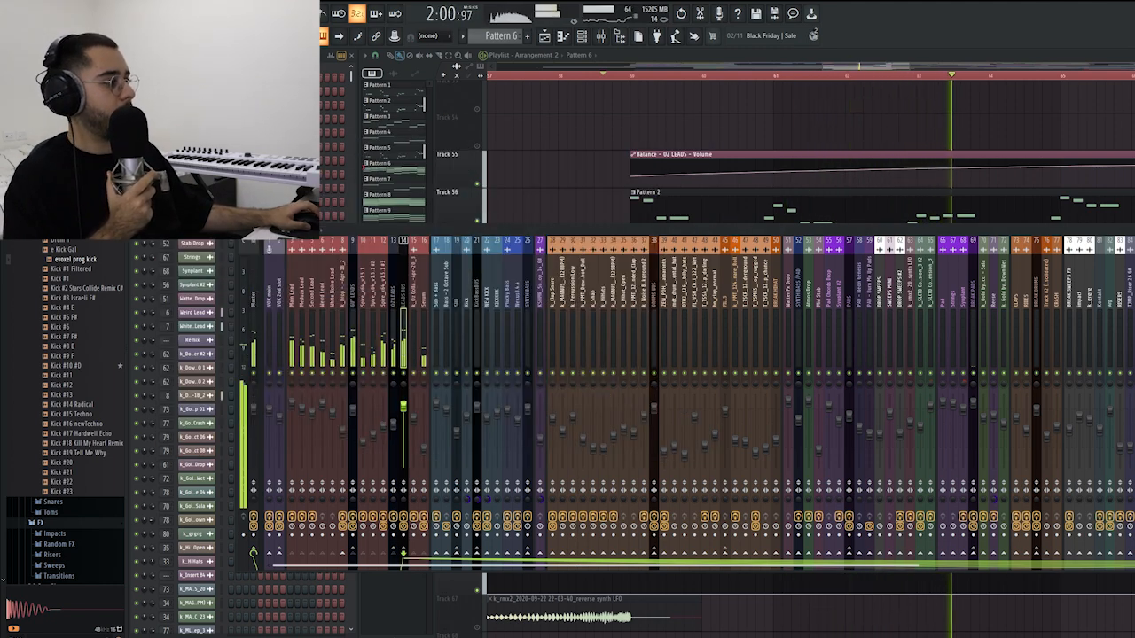
{"action": "key", "text": "Escape"}
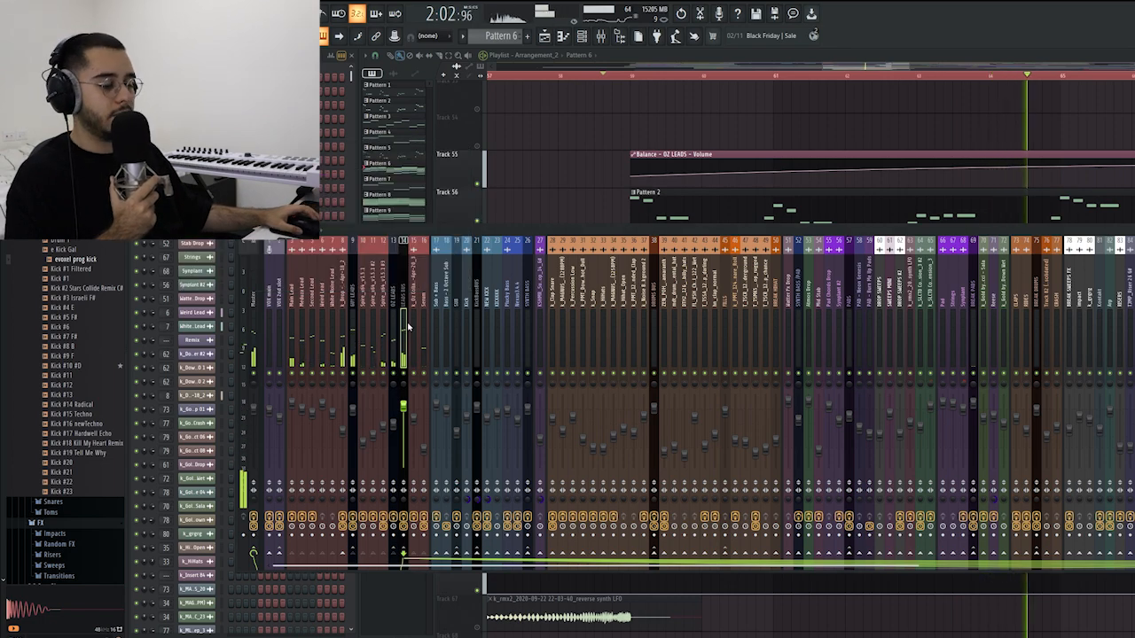
{"action": "key", "text": "F9"}
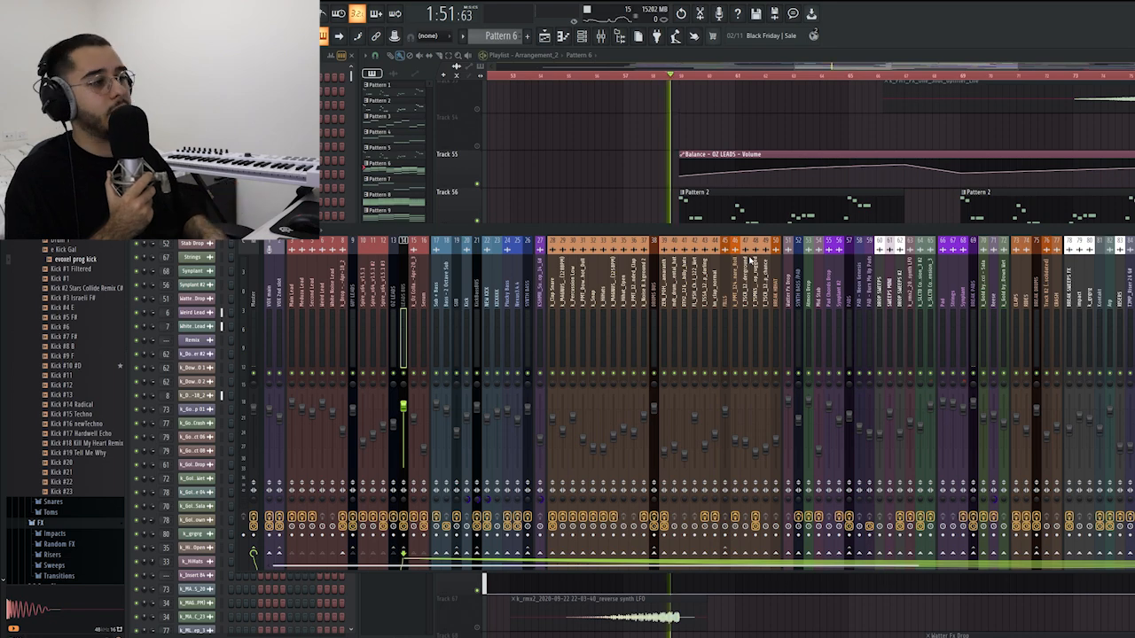
- Close the mixer and play the drop's noise, clap, sweep, uplifter and snare roll tracks in the playlist
{"action": "scroll", "coordinate": [799, 278], "scroll_direction": "right", "scroll_amount": 10}
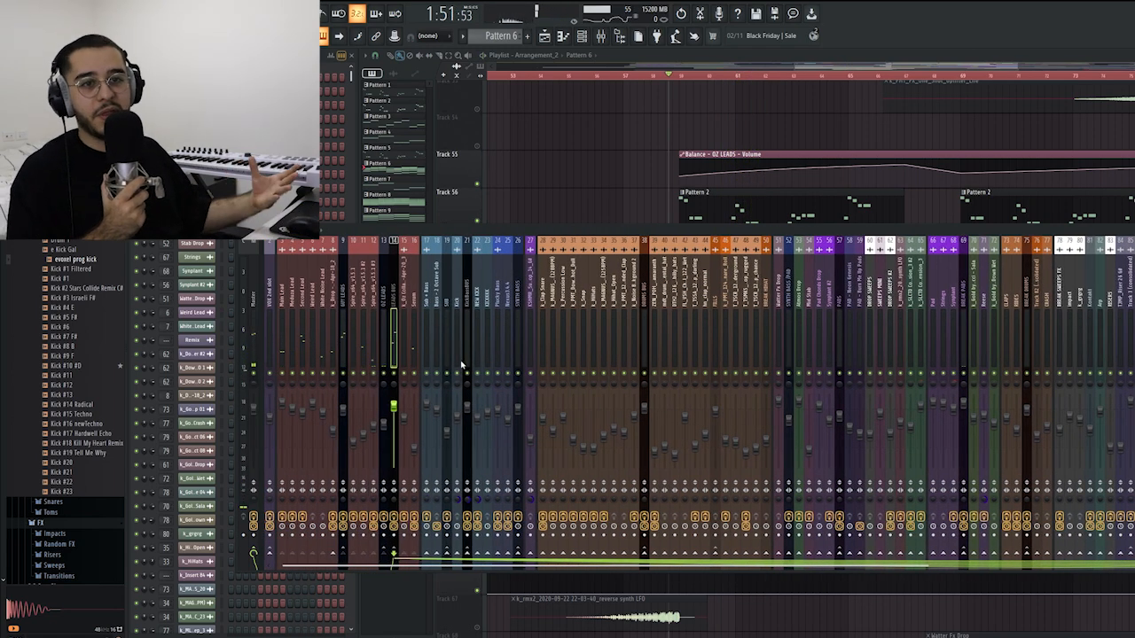
{"action": "left_click", "coordinate": [601, 35]}
{"action": "scroll", "coordinate": [698, 81], "scroll_direction": "down", "scroll_amount": 2}
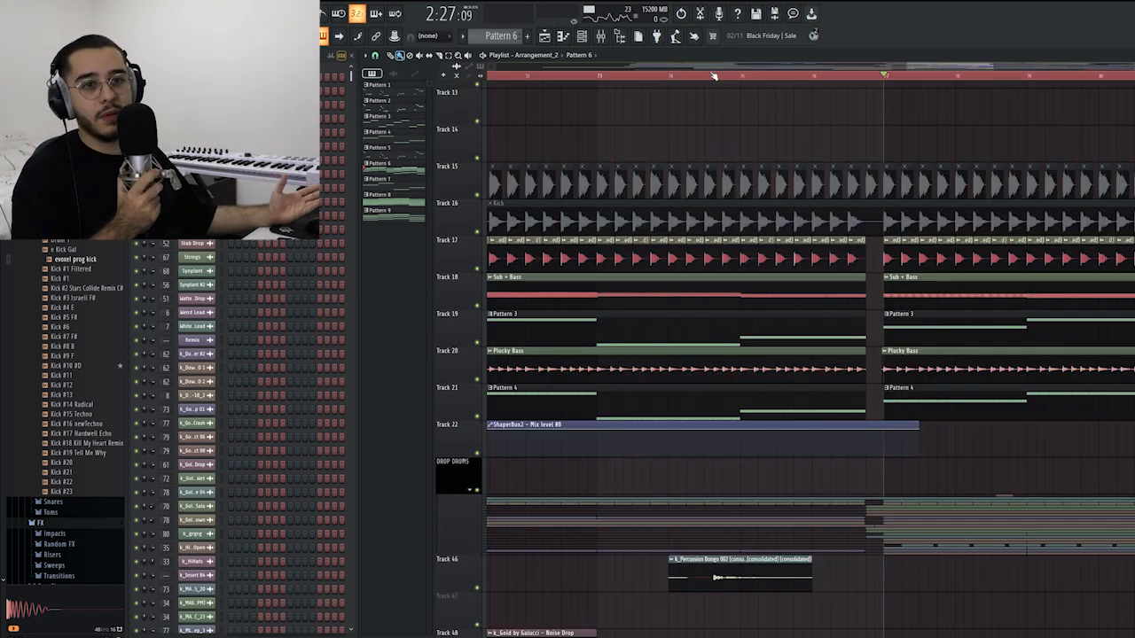
{"action": "scroll", "coordinate": [942, 391], "scroll_direction": "down", "scroll_amount": 4}
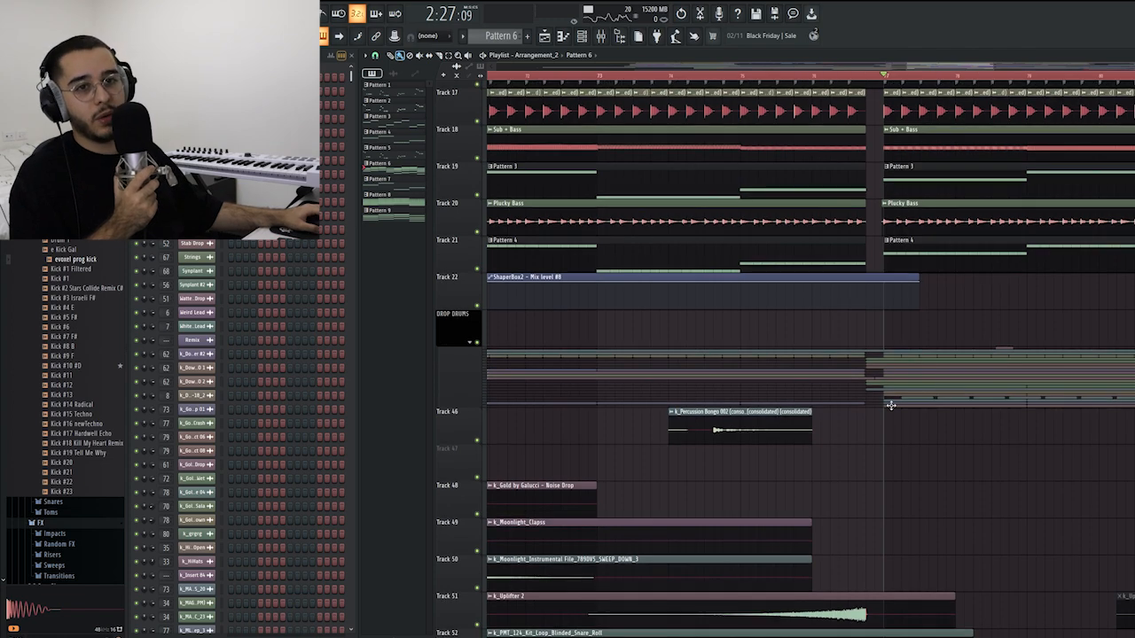
{"action": "scroll", "coordinate": [890, 405], "scroll_direction": "down", "scroll_amount": 7}
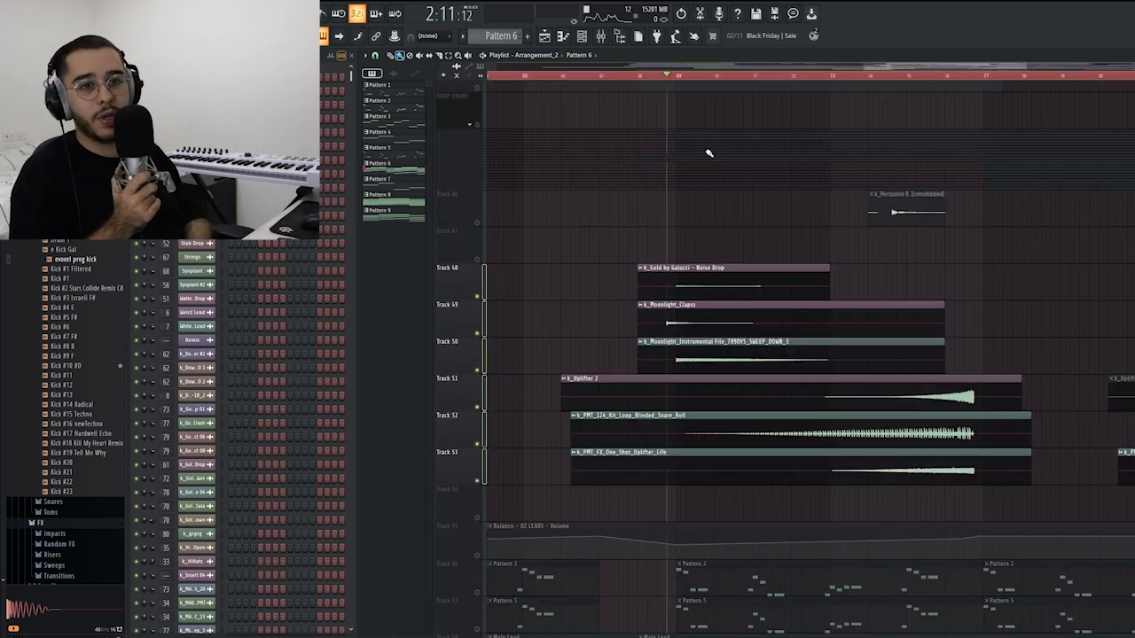
{"action": "key", "text": "space"}
{"action": "left_click", "coordinate": [944, 74]}
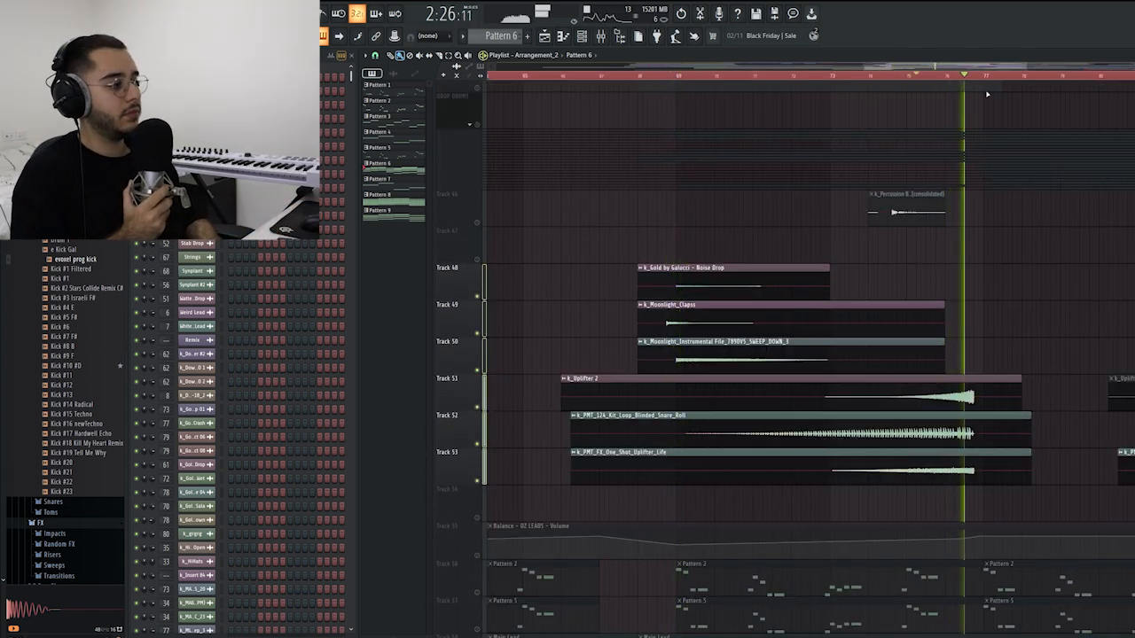
{"action": "key", "text": "space"}
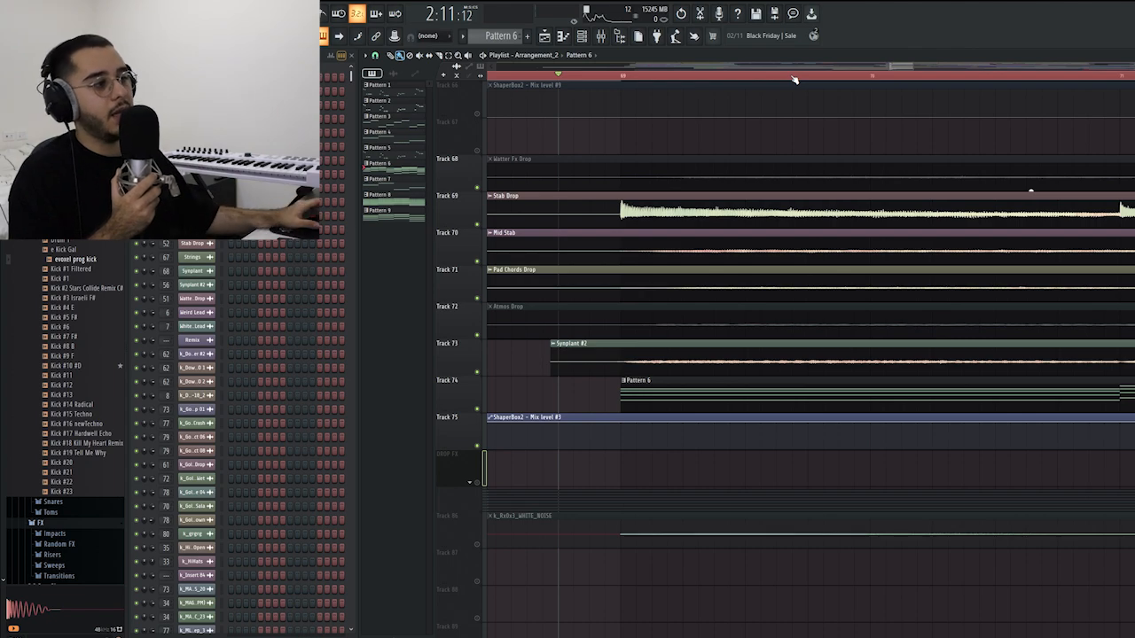
- Play the drop's chord layers together, then solo Stab Drop with its ShaperBox2 automation and replay it from the drop's start
{"action": "key", "text": "space"}
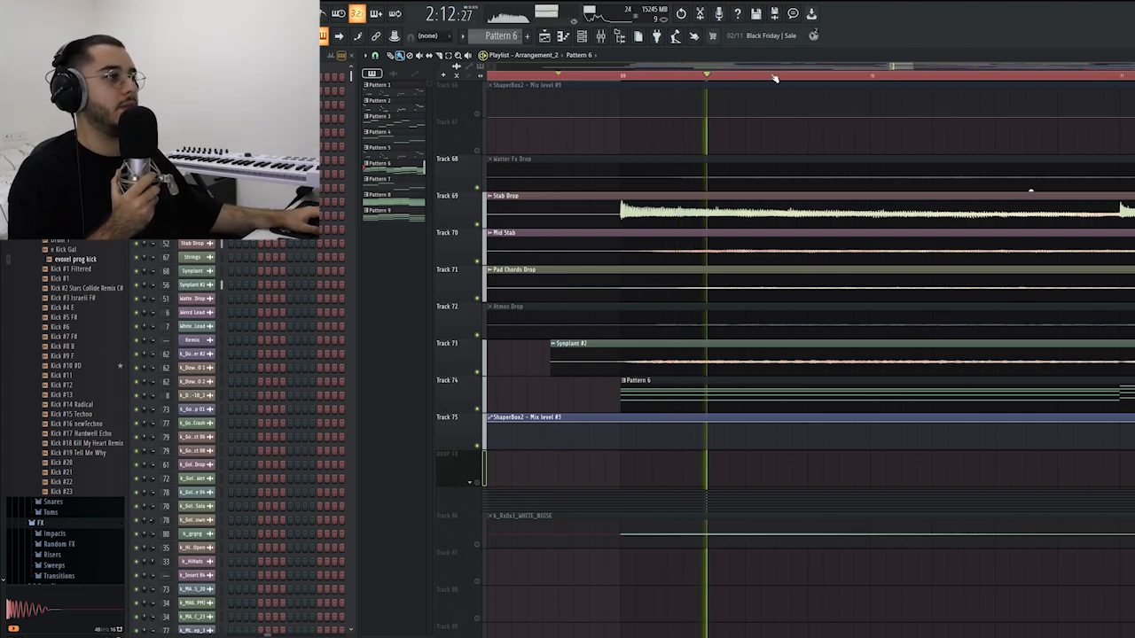
{"action": "scroll", "coordinate": [774, 80], "scroll_direction": "down", "scroll_amount": 3}
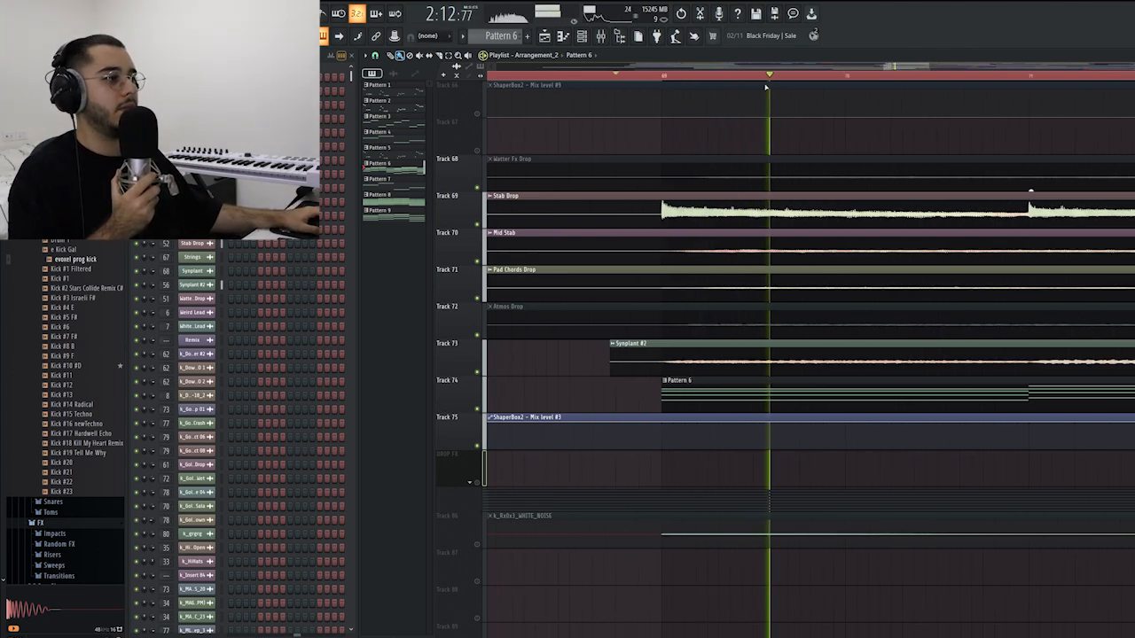
{"action": "right_click", "coordinate": [478, 225]}
{"action": "left_click", "coordinate": [478, 445]}
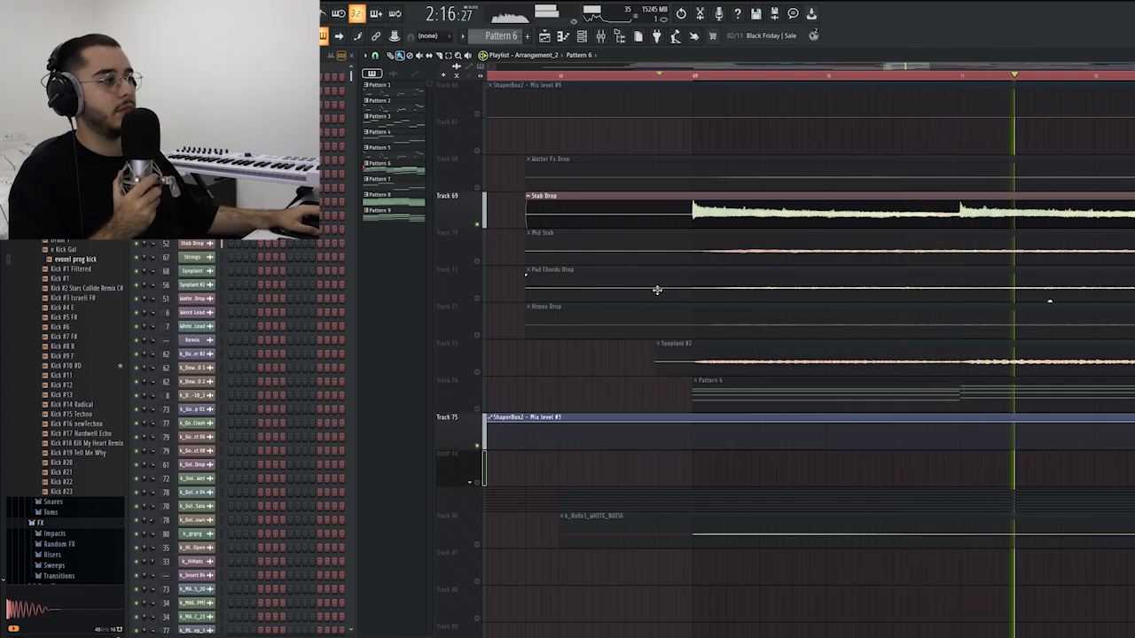
{"action": "left_click", "coordinate": [701, 76]}
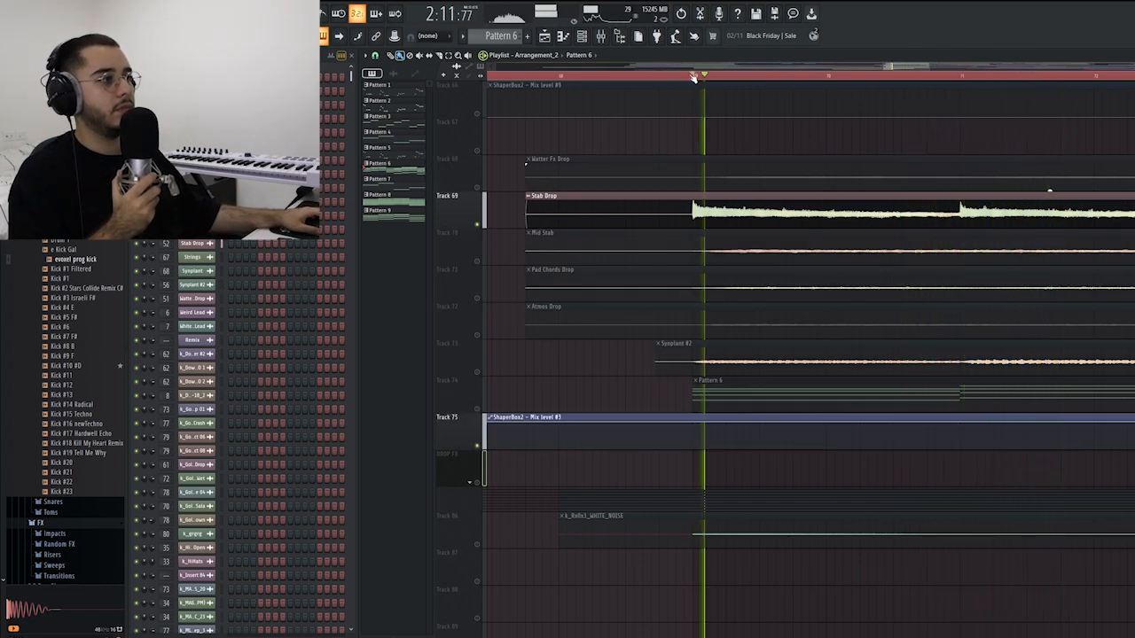
- Solo Mid Stab, then Pad Chords Drop, enable Synplant #2 and Pattern 6 alongside it, and replay from the drop's start
{"action": "right_click", "coordinate": [478, 262]}
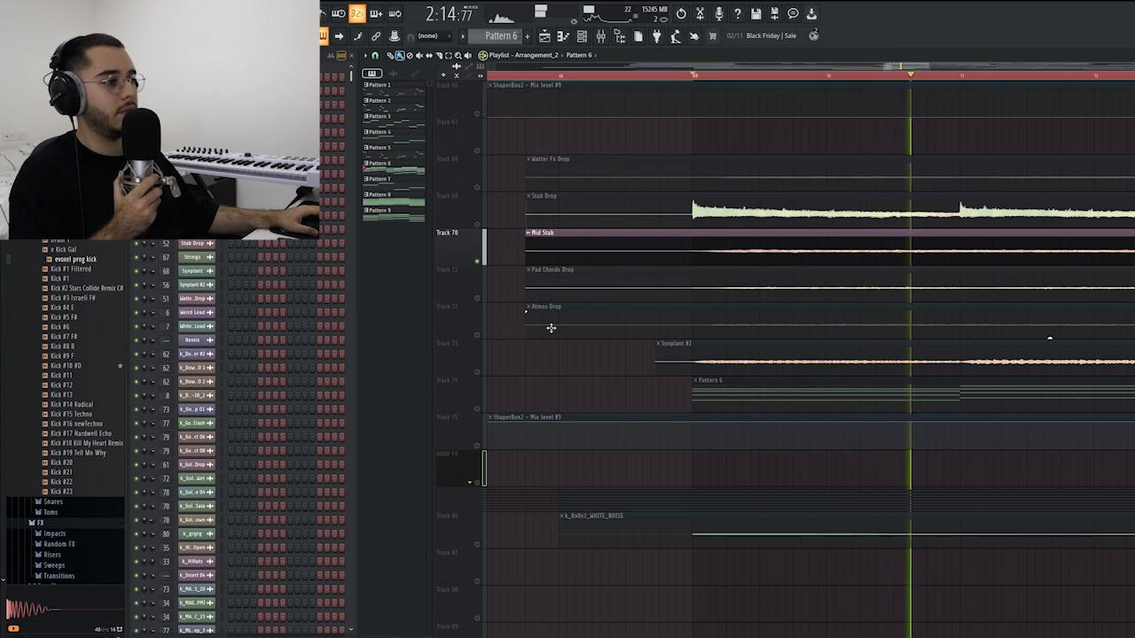
{"action": "right_click", "coordinate": [478, 299]}
{"action": "left_click", "coordinate": [478, 336]}
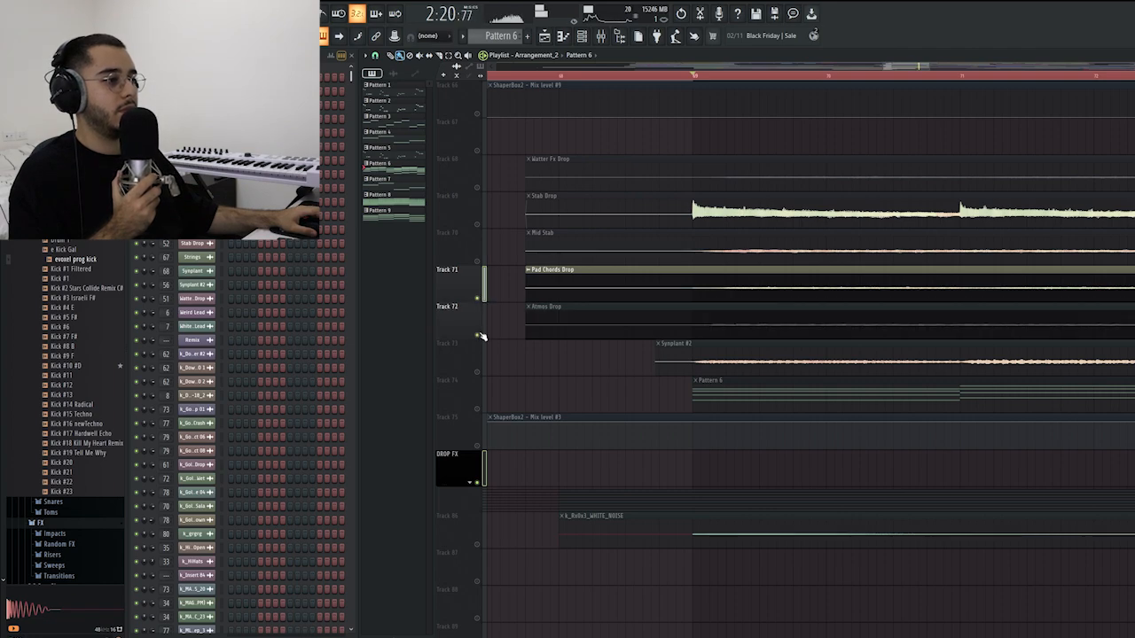
{"action": "left_click", "coordinate": [477, 336]}
{"action": "left_click", "coordinate": [479, 372]}
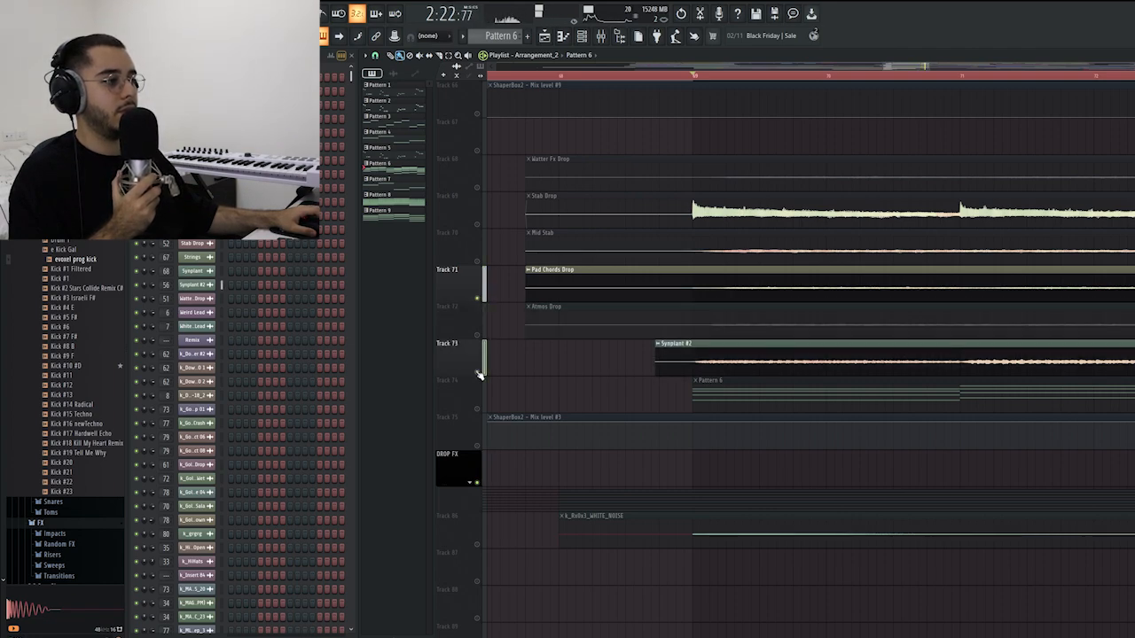
{"action": "left_click", "coordinate": [477, 409]}
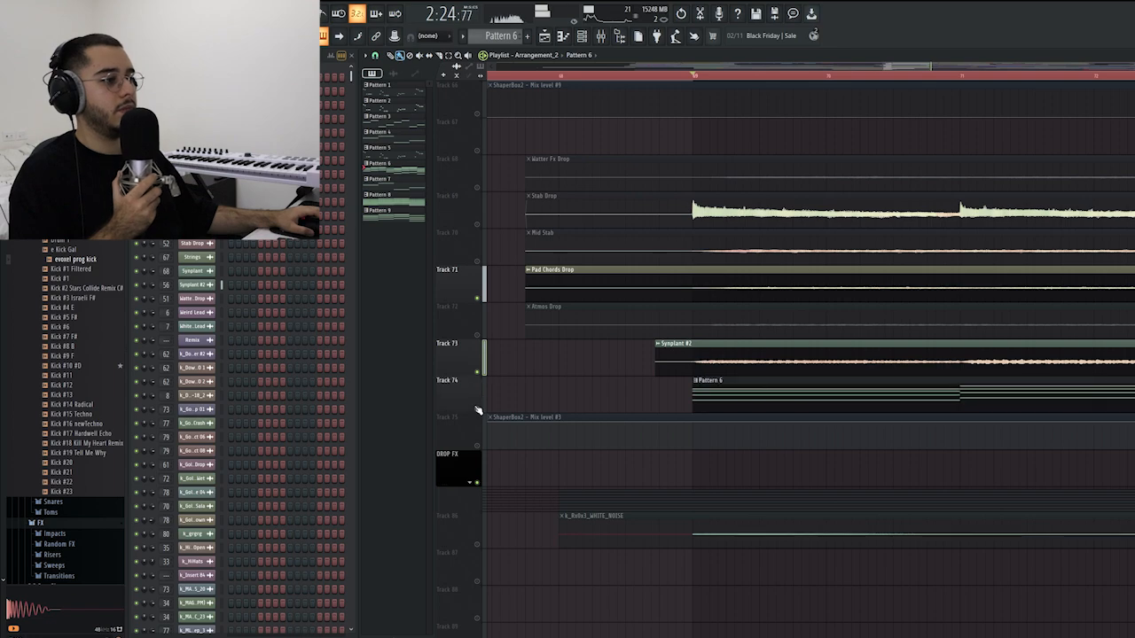
{"action": "left_click", "coordinate": [696, 77]}
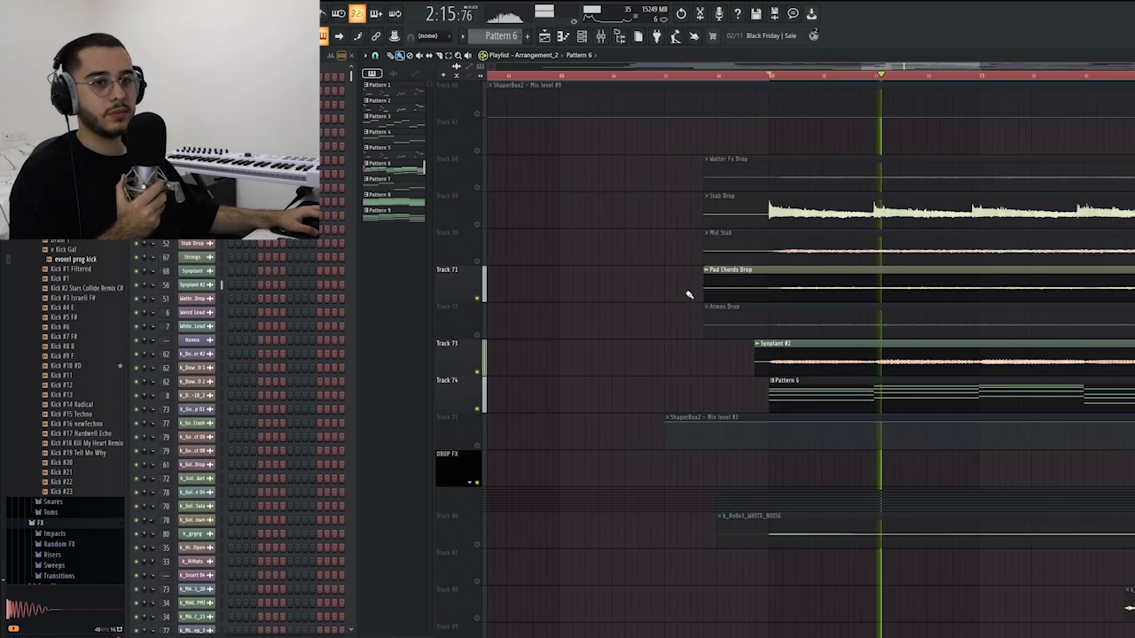
- Return to the drop's lead tracks, play them together and inspect the LEADS BUS track in the mixer
{"action": "scroll", "coordinate": [1036, 329], "scroll_direction": "down", "scroll_amount": 3}
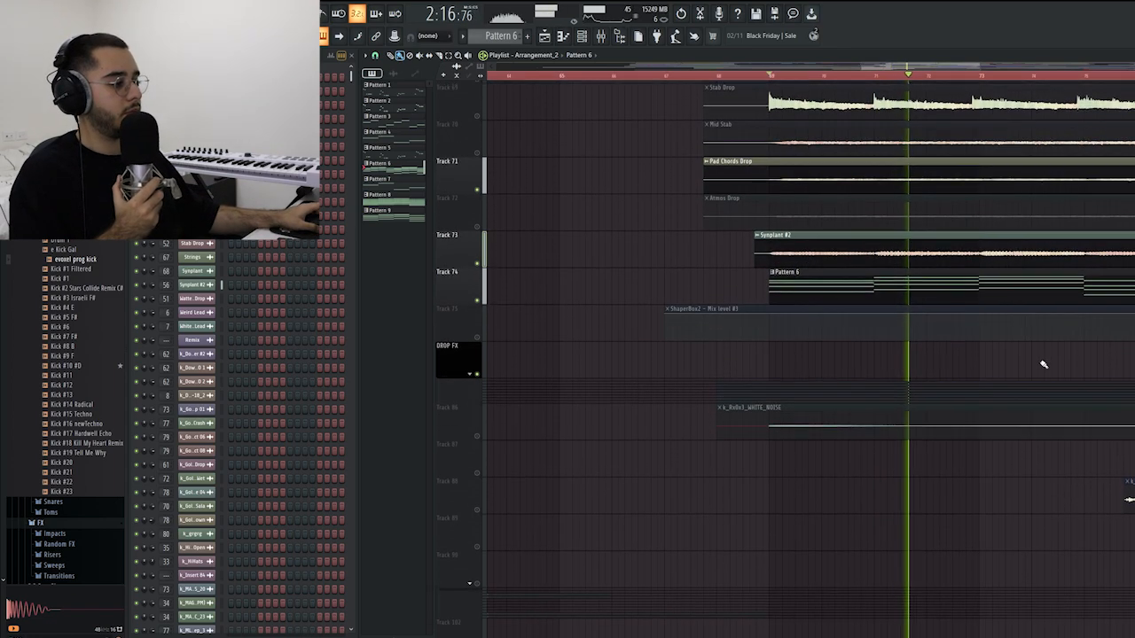
{"action": "scroll", "coordinate": [1044, 364], "scroll_direction": "up", "scroll_amount": 3}
{"action": "left_click_drag", "start_coordinate": [949, 68], "coordinate": [978, 73]}
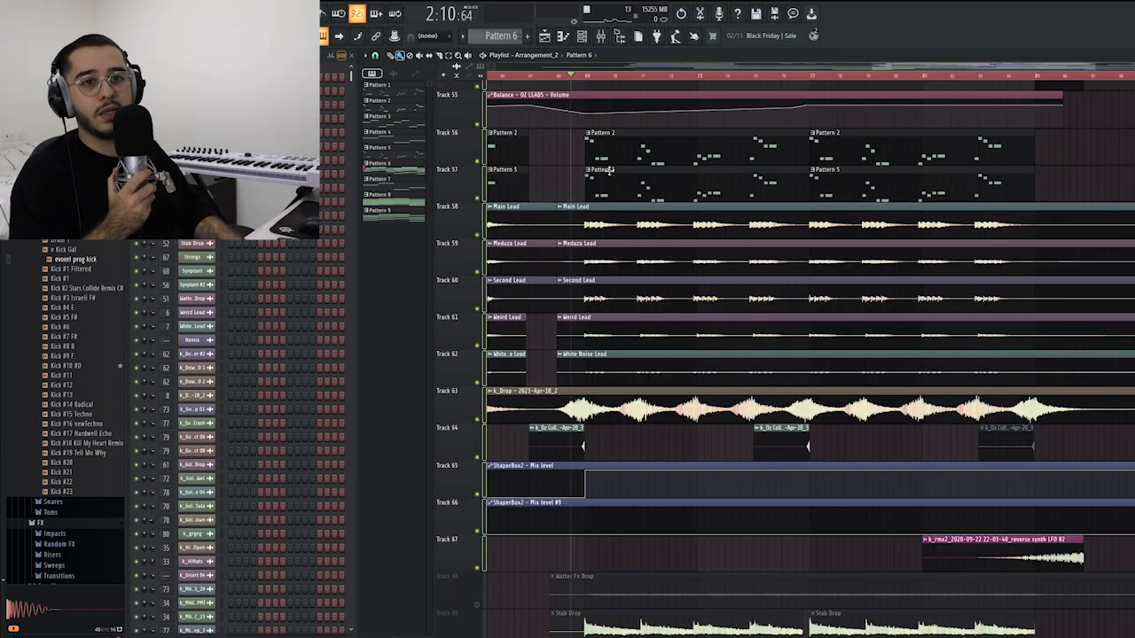
{"action": "key", "text": "F9"}
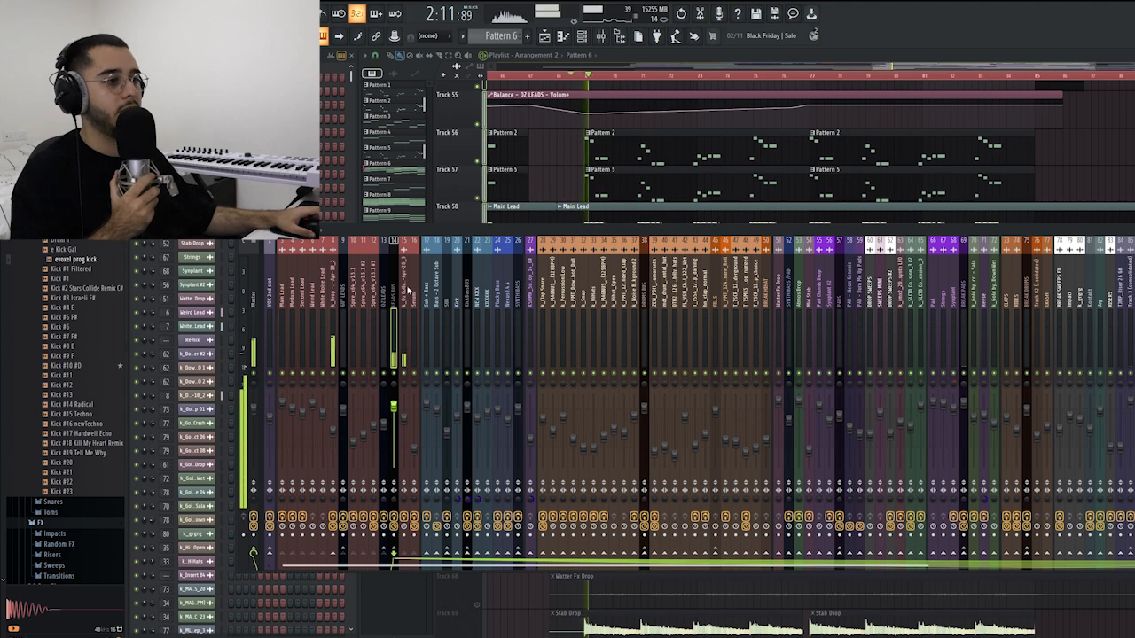
{"action": "left_click", "coordinate": [1132, 275]}
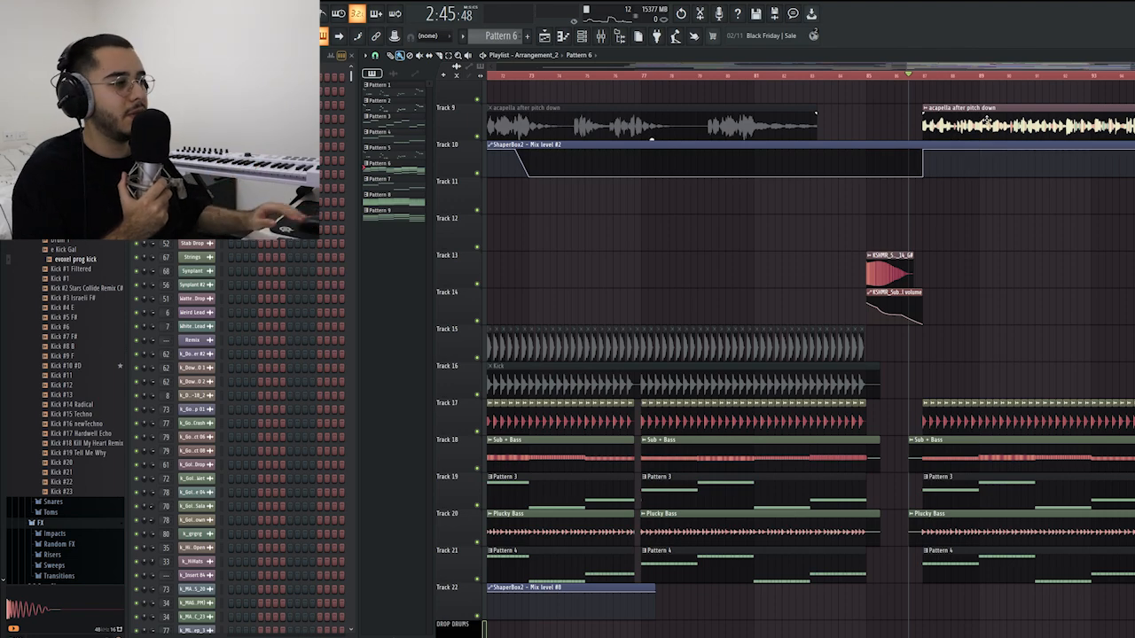
- Play the section starting at bar 87, then the ending with the Pattern 7 and Reese tracks
{"action": "key", "text": "space"}
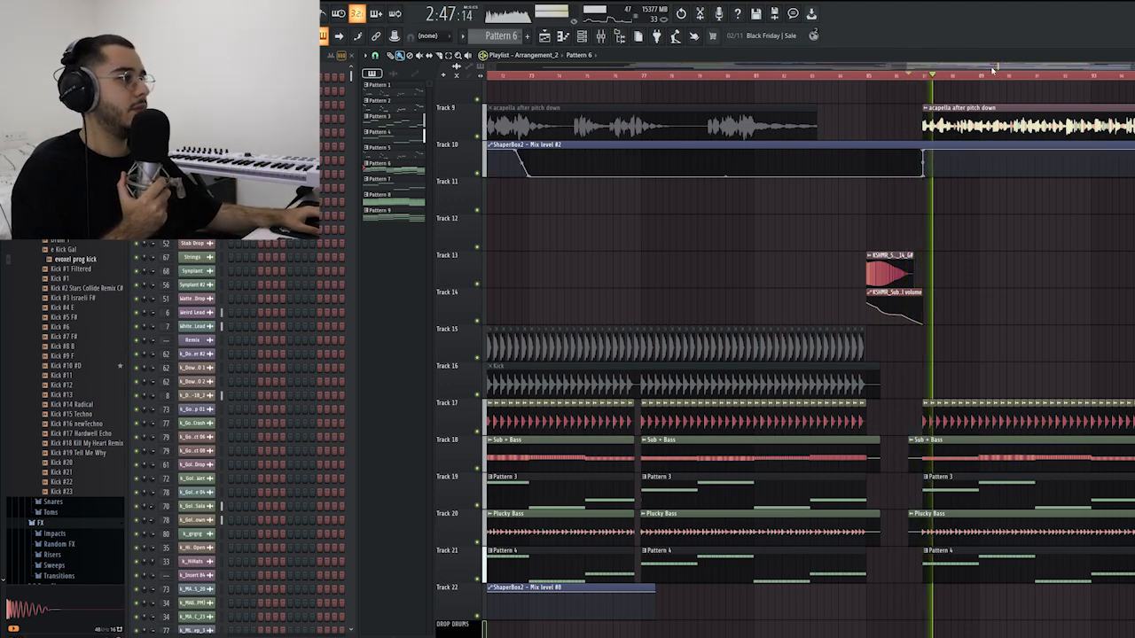
{"action": "left_click_drag", "start_coordinate": [945, 68], "coordinate": [1003, 218]}
{"action": "scroll", "coordinate": [1020, 200], "scroll_direction": "down", "scroll_amount": 2}
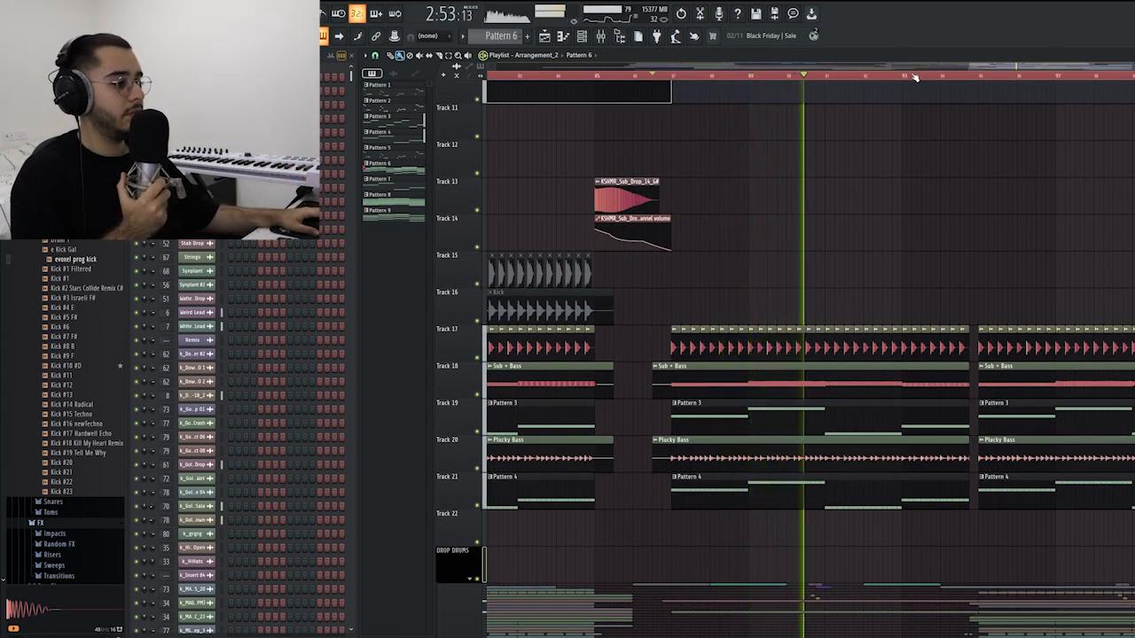
{"action": "scroll", "coordinate": [1121, 206], "scroll_direction": "down", "scroll_amount": 3}
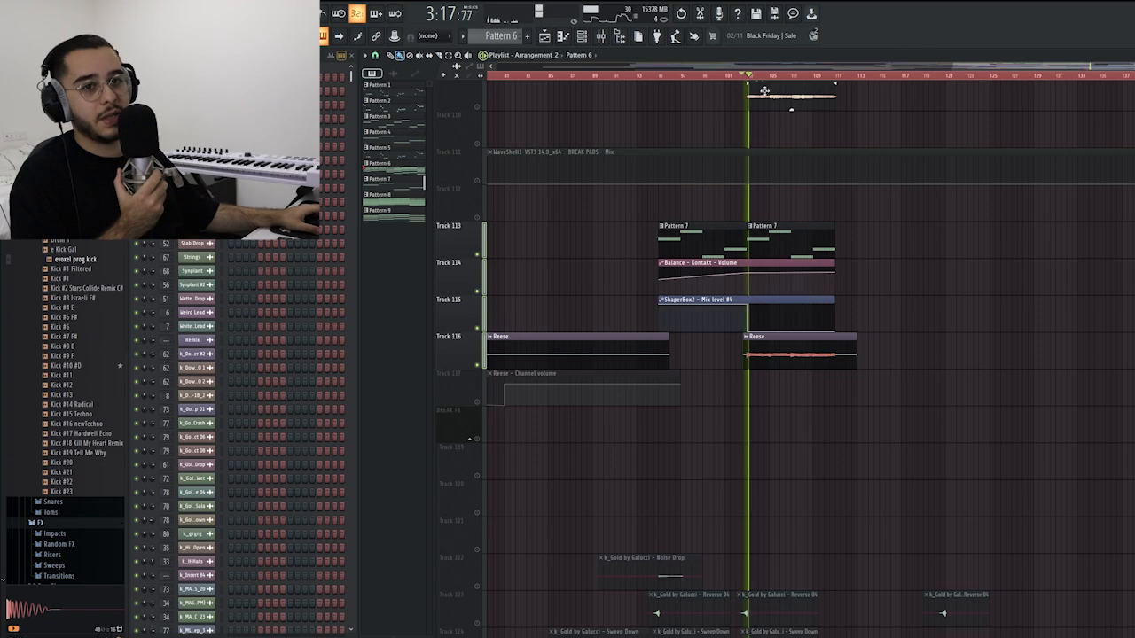
{"action": "scroll", "coordinate": [802, 76], "scroll_direction": "up", "scroll_amount": 2}
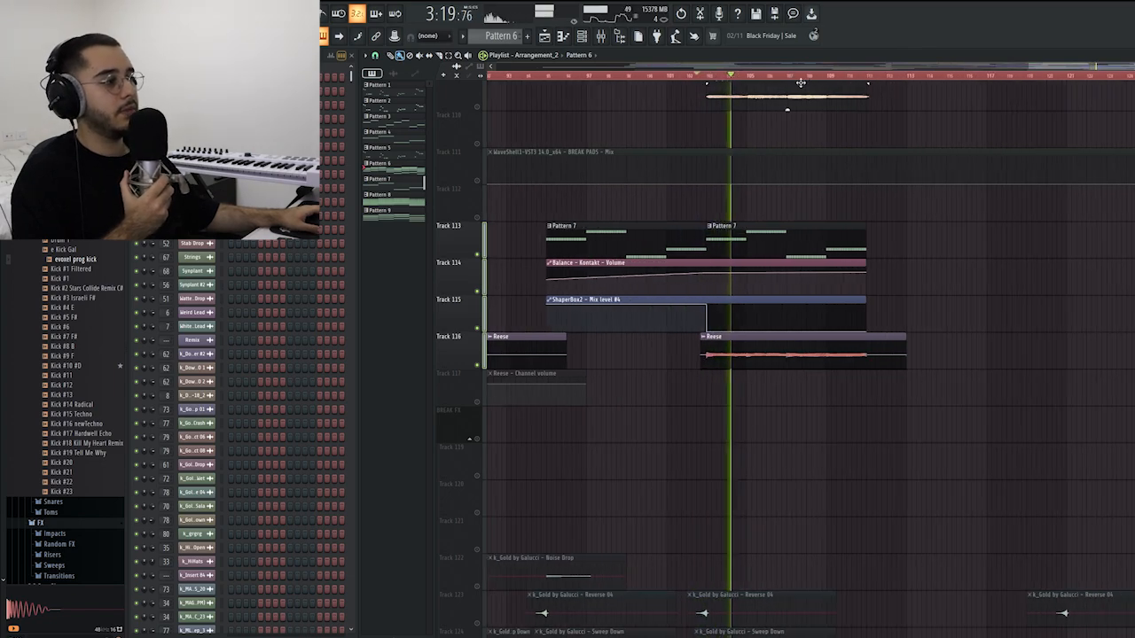
- Play the Pattern 8 tracks with their filter, volume and Endless Smile automation from bar 109
{"action": "scroll", "coordinate": [910, 243], "scroll_direction": "up", "scroll_amount": 1}
{"action": "scroll", "coordinate": [910, 242], "scroll_direction": "up", "scroll_amount": 3}
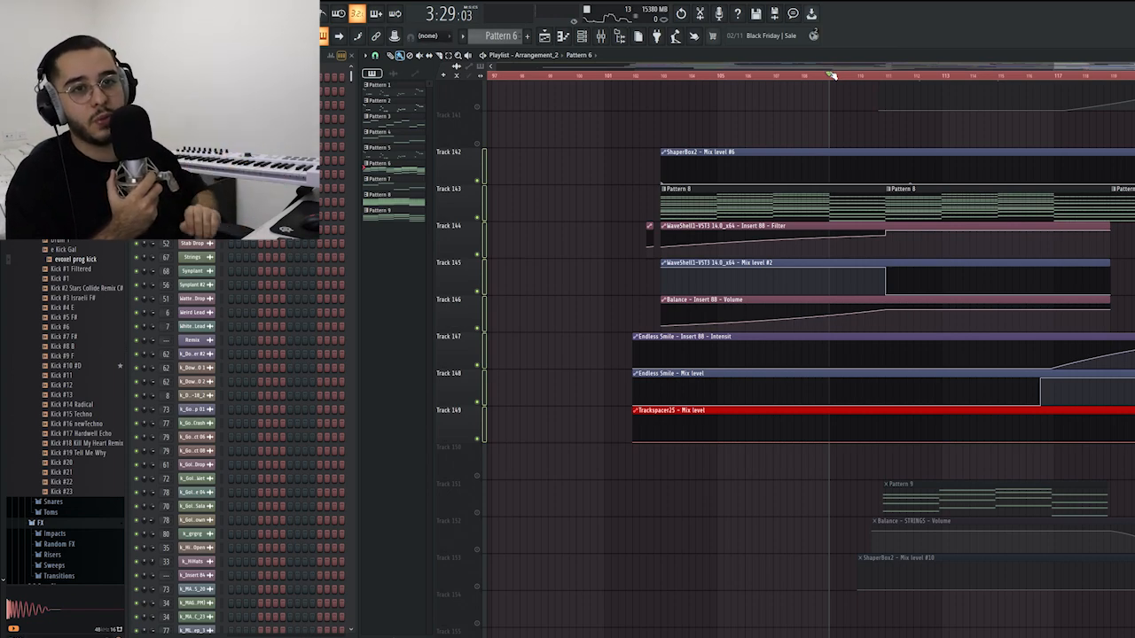
{"action": "key", "text": "space"}
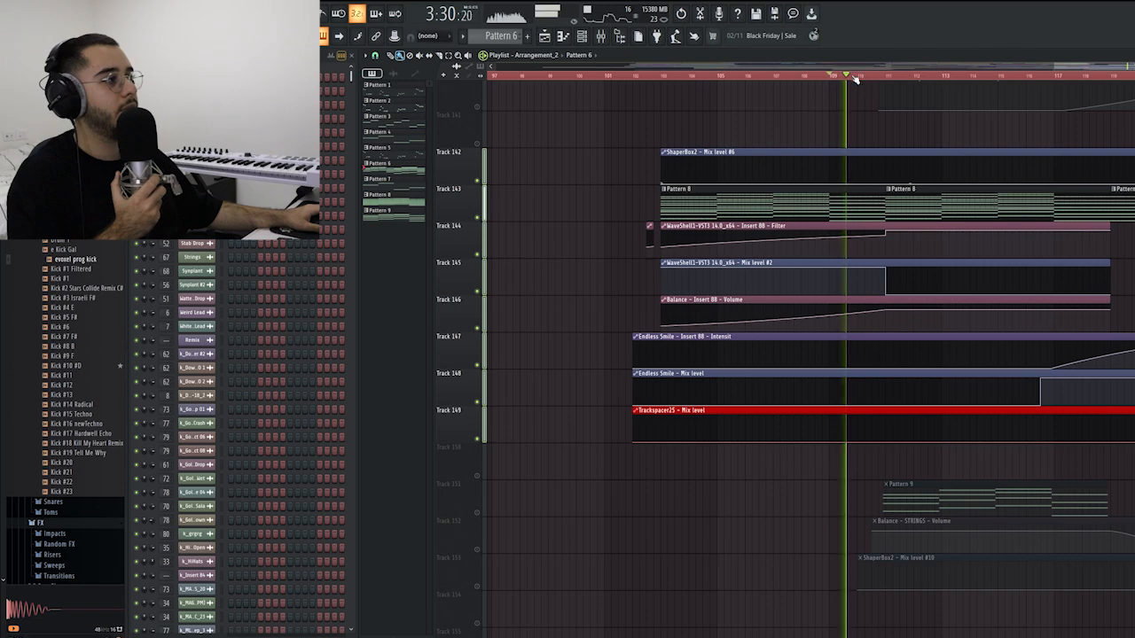
{"action": "scroll", "coordinate": [793, 126], "scroll_direction": "up", "scroll_amount": 3}
{"action": "scroll", "coordinate": [732, 169], "scroll_direction": "down", "scroll_amount": 2}
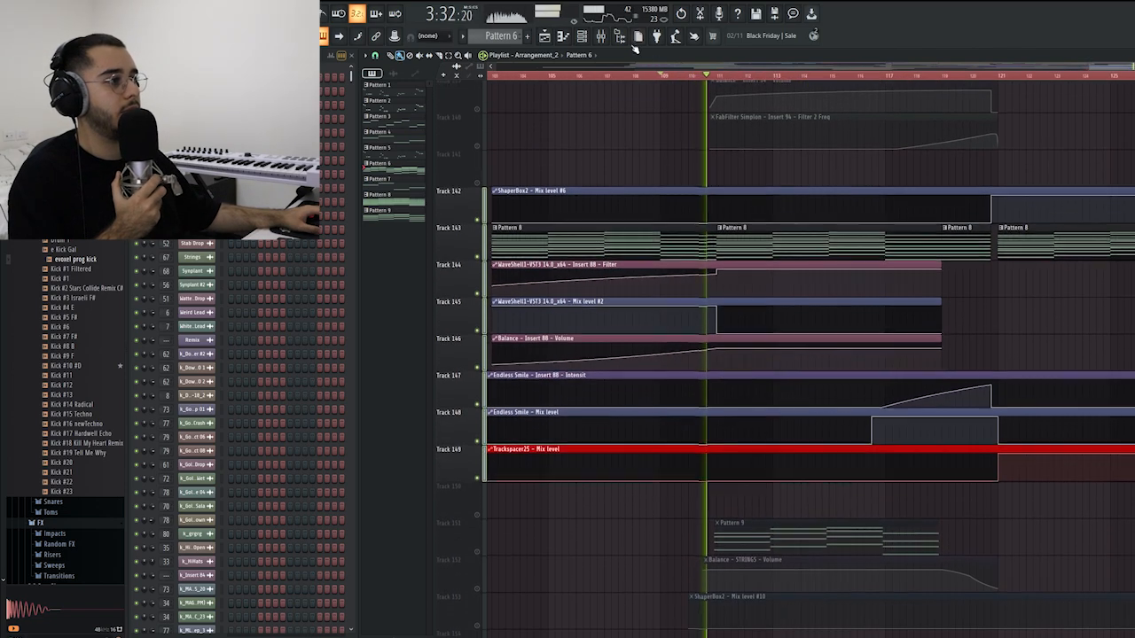
- Inspect the effects chain of the Insert 88 mixer track while the Pattern 8 section plays
{"action": "left_click", "coordinate": [603, 37]}
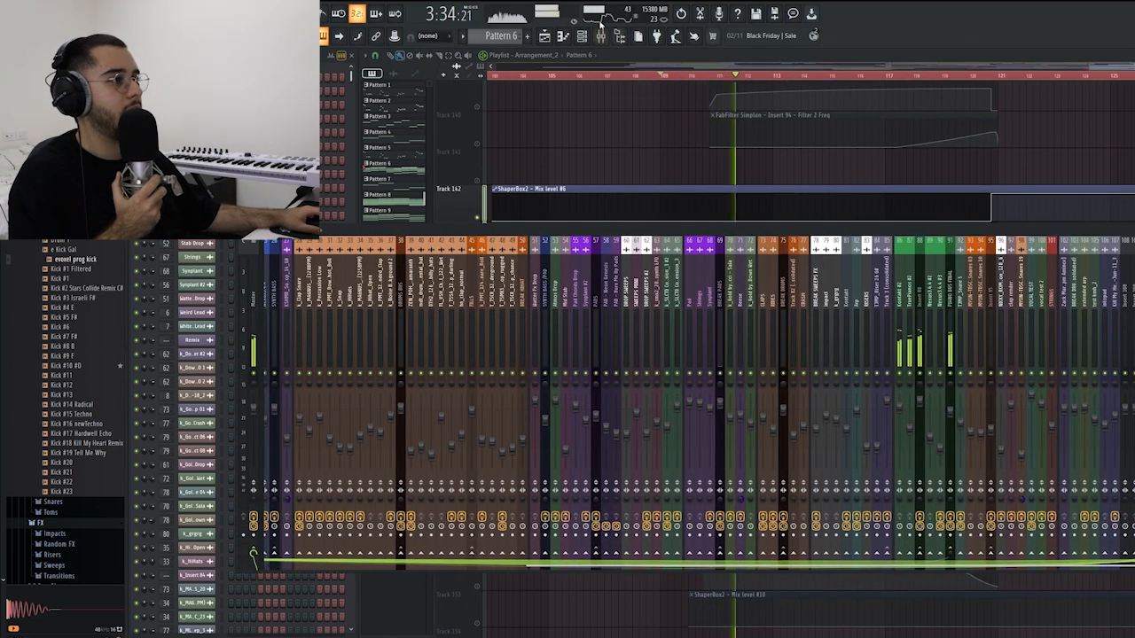
{"action": "left_click", "coordinate": [603, 37]}
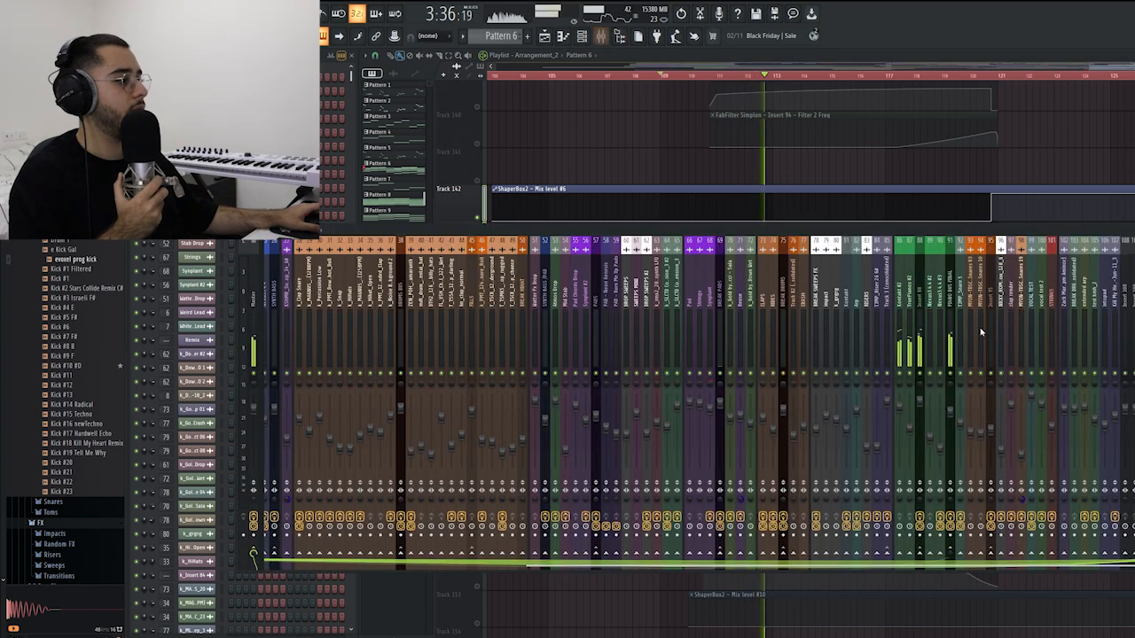
{"action": "left_click", "coordinate": [601, 37]}
{"action": "left_click", "coordinate": [921, 336]}
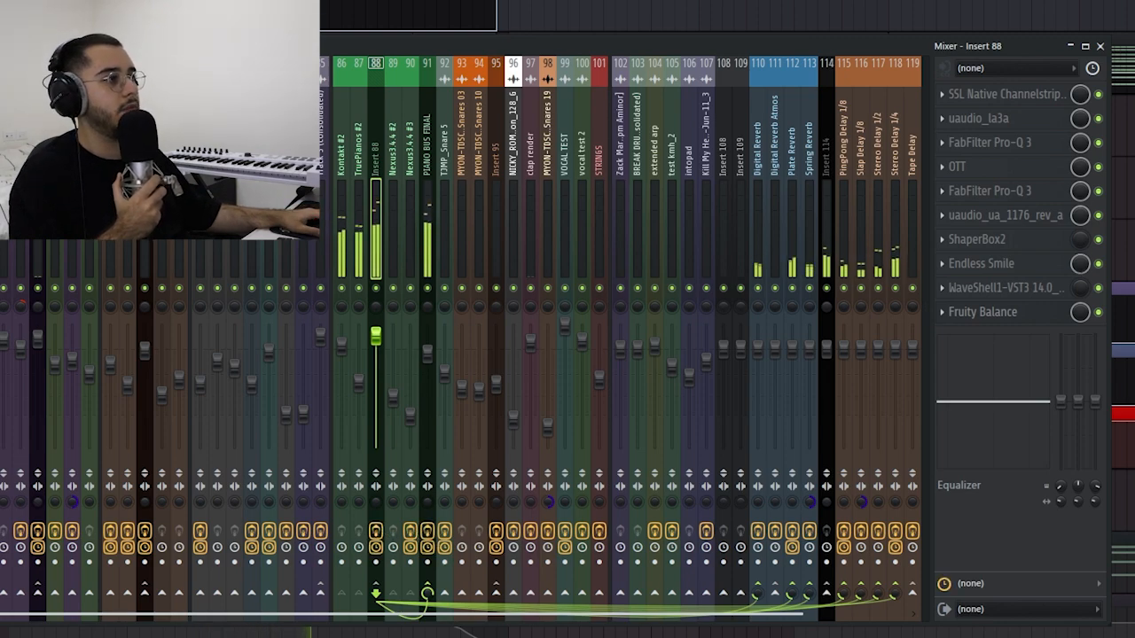
{"action": "left_click", "coordinate": [601, 37]}
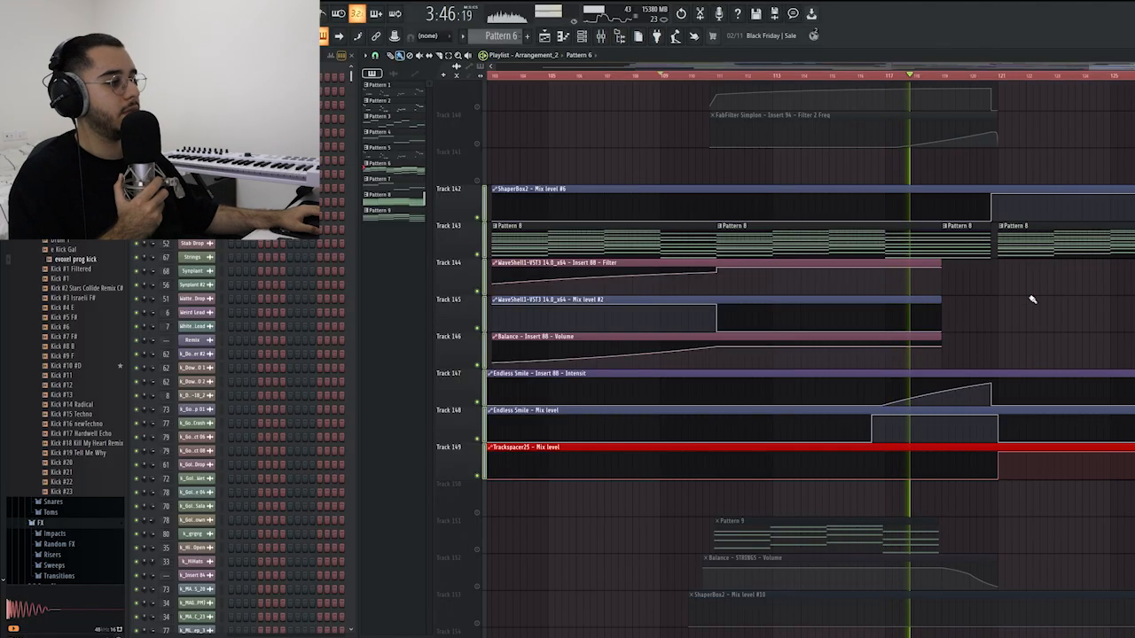
- Play the Pattern 9 strings tracks from bar 111 and inspect the STRINGS track's effects in the mixer
{"action": "scroll", "coordinate": [1032, 300], "scroll_direction": "down", "scroll_amount": 4}
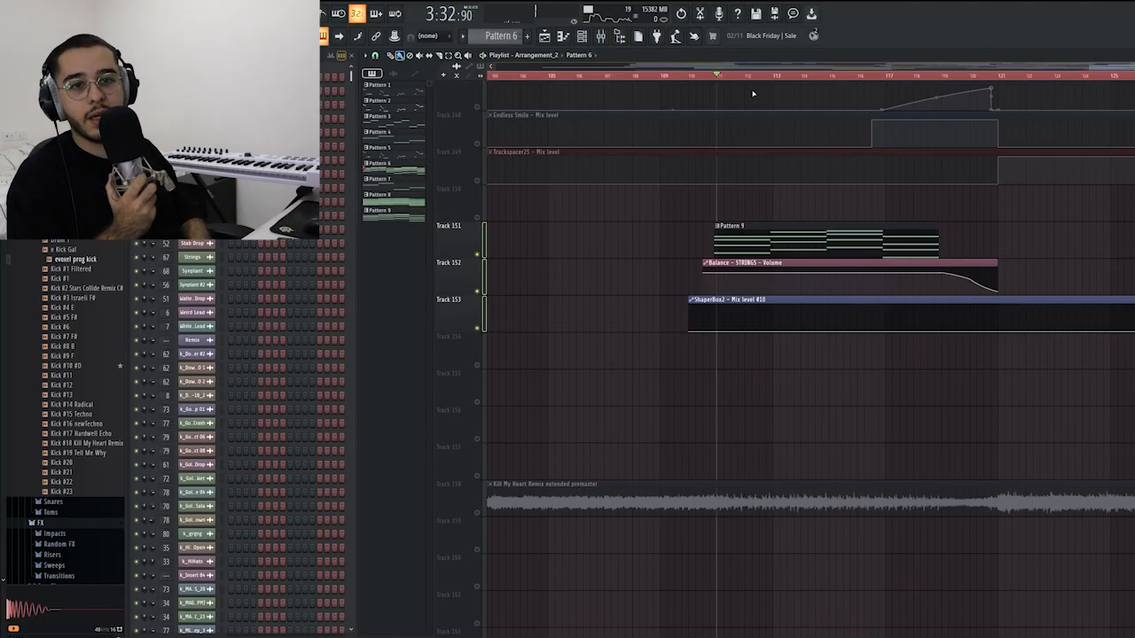
{"action": "key", "text": "space"}
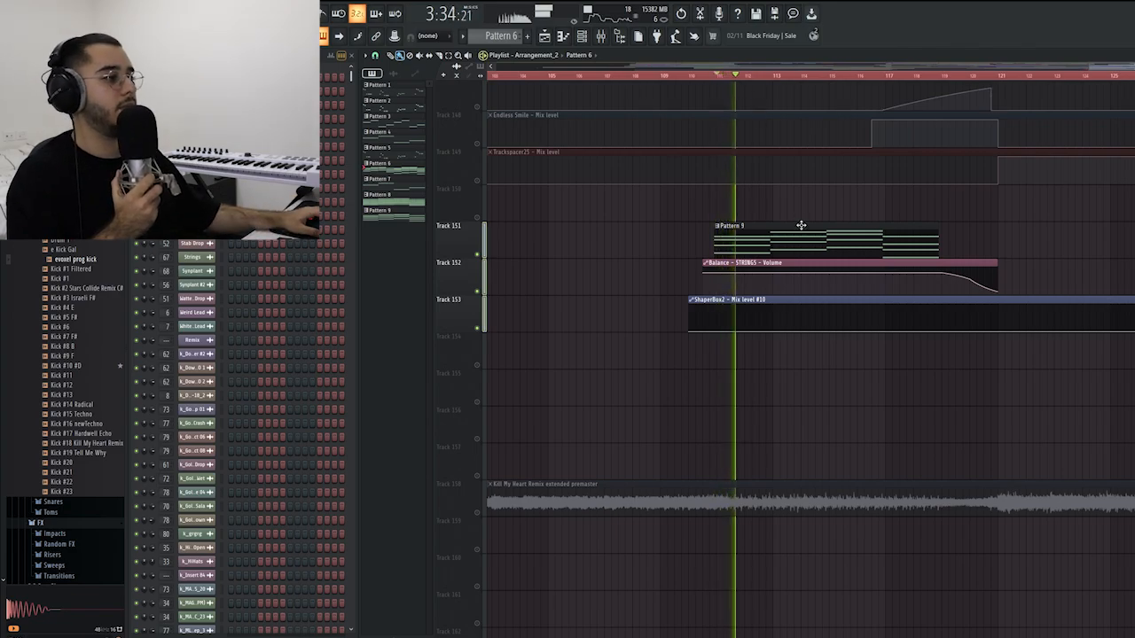
{"action": "left_click", "coordinate": [601, 39]}
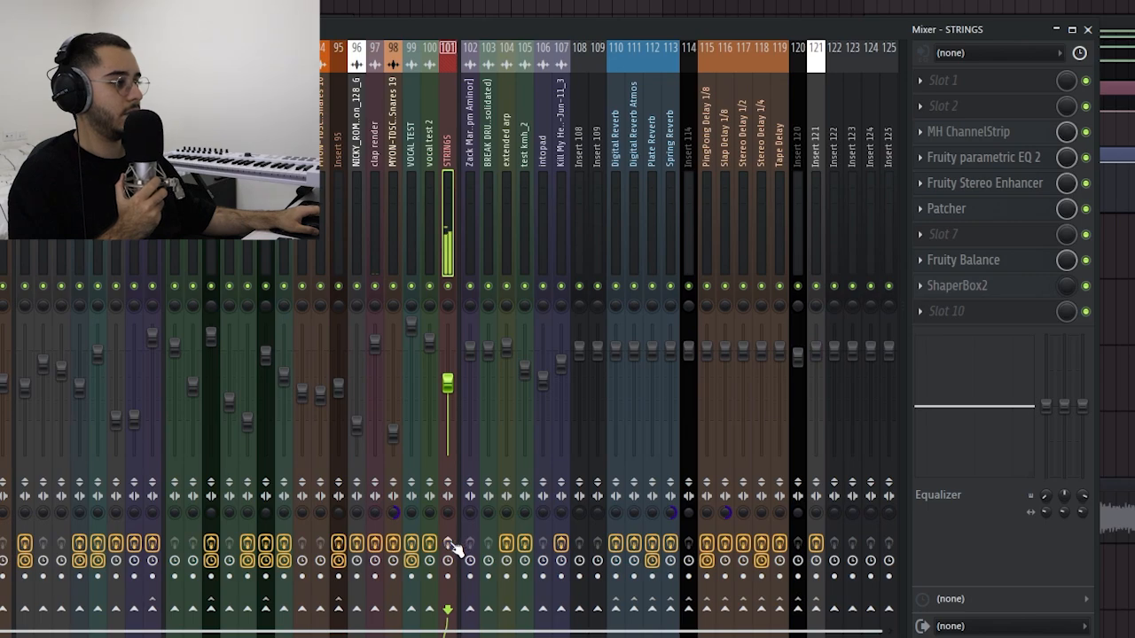
{"action": "left_click", "coordinate": [1020, 211]}
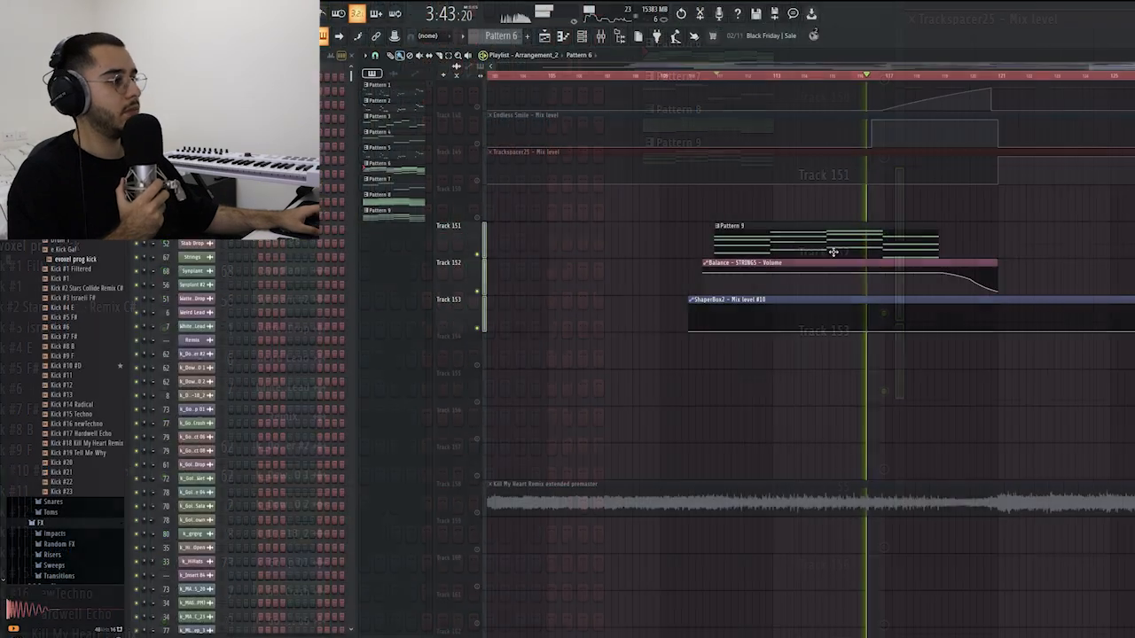
- Play the build-up before bar 121 and review its riser, uplifter and snare roll tracks with their automation
{"action": "scroll", "coordinate": [705, 360], "scroll_direction": "up", "scroll_amount": 6}
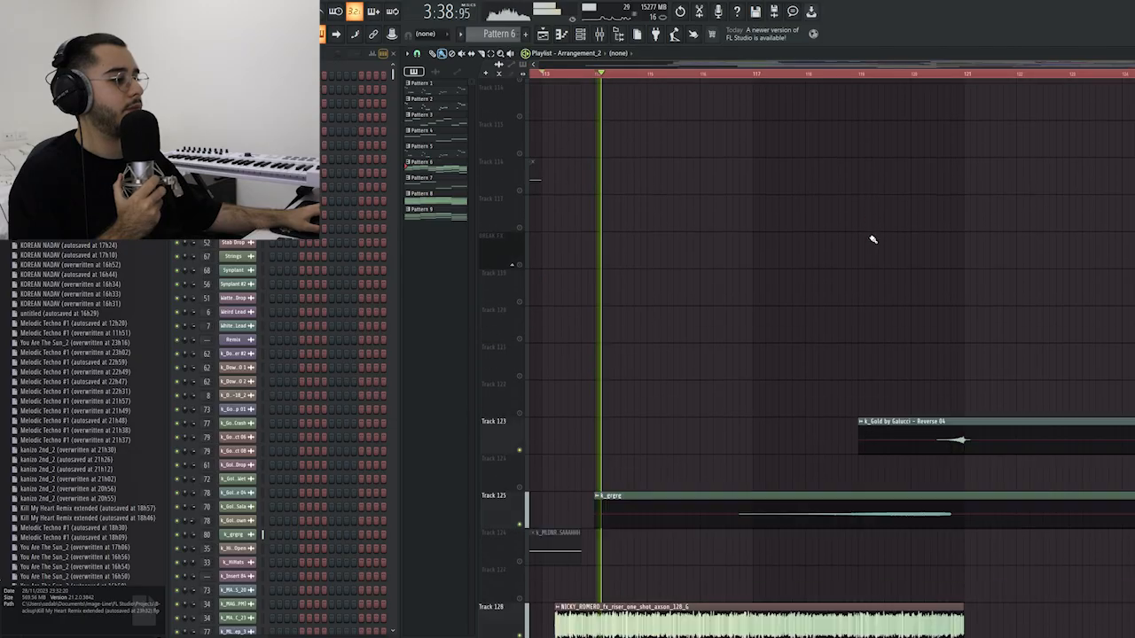
{"action": "scroll", "coordinate": [871, 236], "scroll_direction": "down", "scroll_amount": 5}
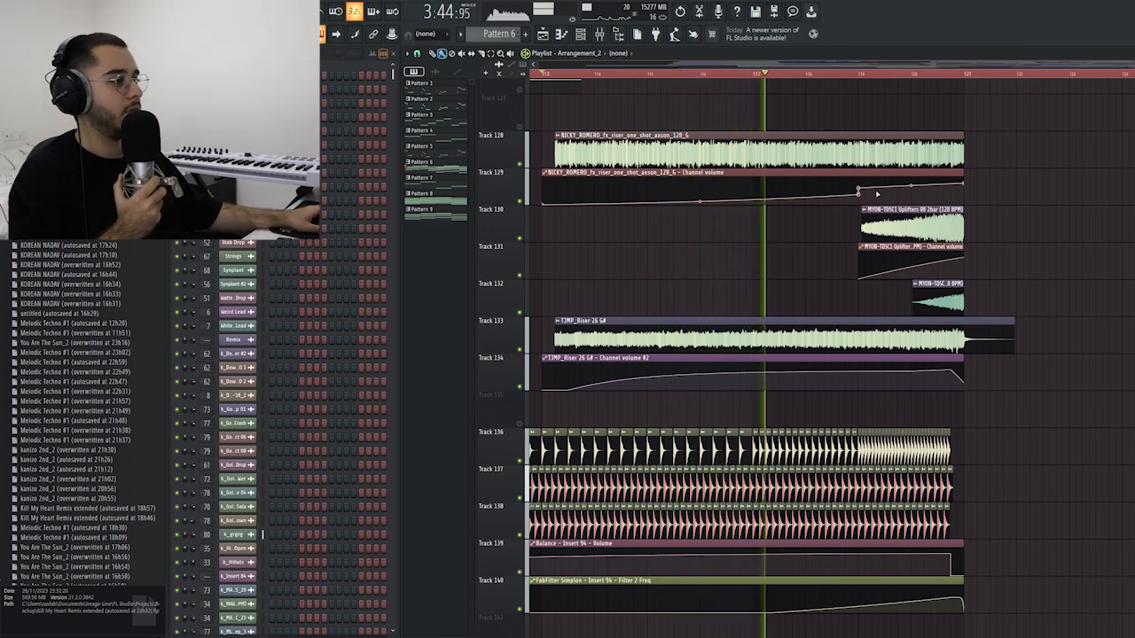
{"action": "left_click_drag", "start_coordinate": [861, 68], "coordinate": [854, 69]}
- Check the MYON-TDSC Snares 03 and Snares 10 tracks in the mixer, ending on Insert 95
{"action": "key", "text": "F9"}
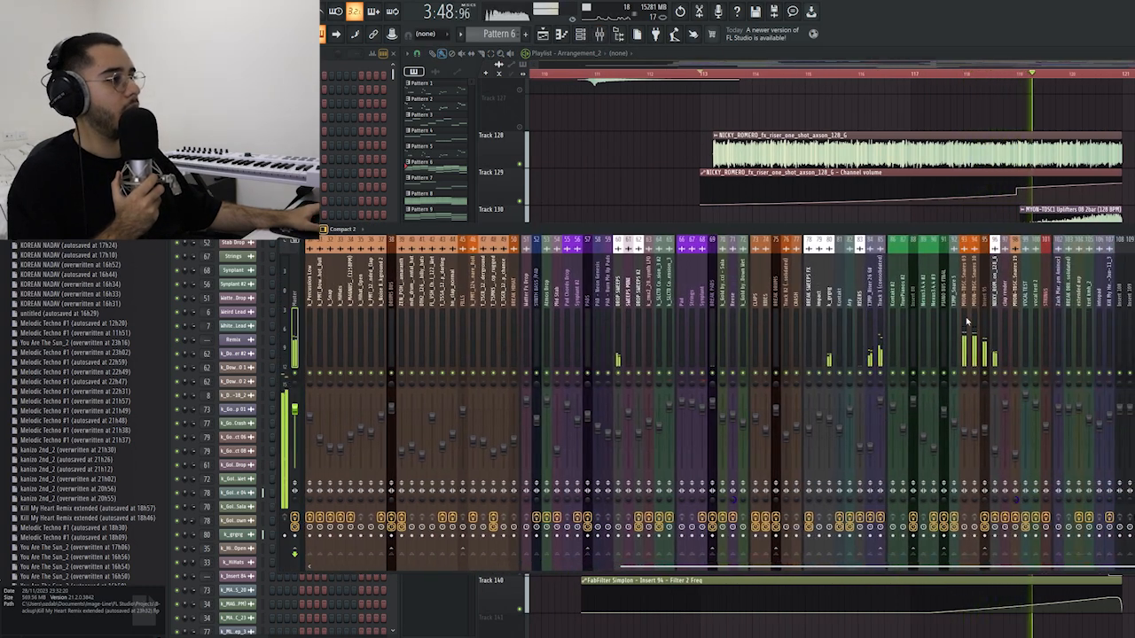
{"action": "left_click", "coordinate": [966, 321]}
{"action": "left_click", "coordinate": [975, 322]}
{"action": "left_click", "coordinate": [984, 322]}
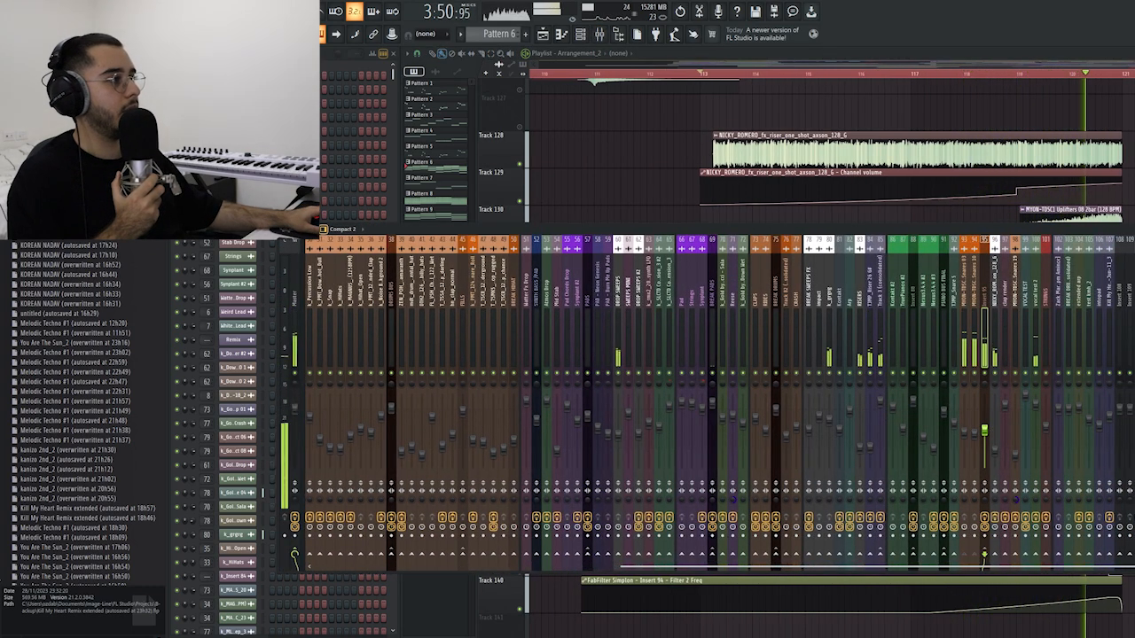